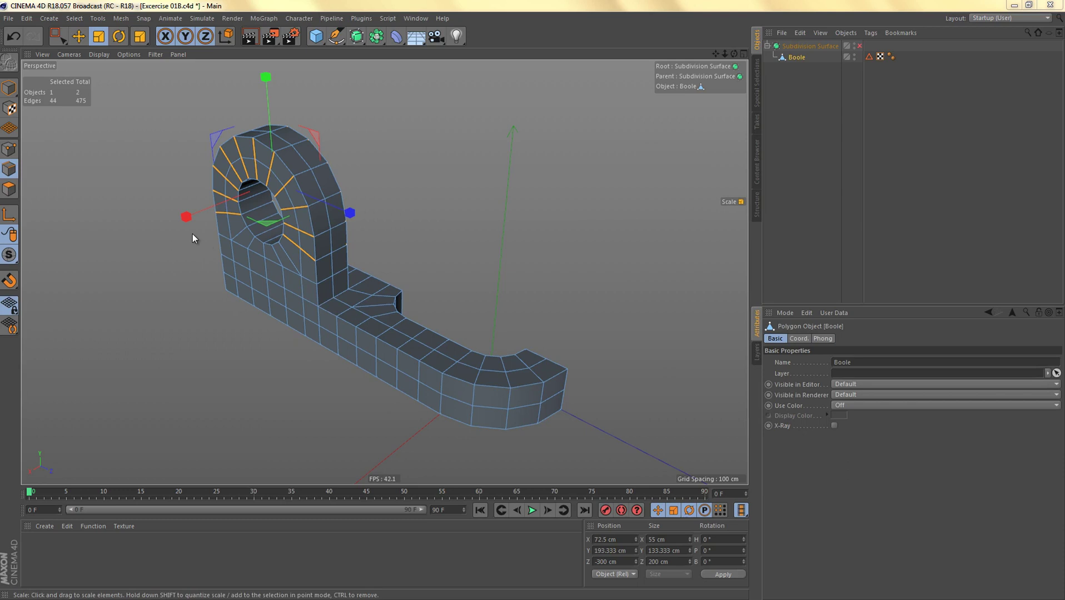
Step: Clear the edge selection and select all phong break edges of the Boole object with Phong Break Selection
{"action": "key", "text": "ctrl+shift+a"}
{"action": "left_click", "coordinate": [74, 19]}
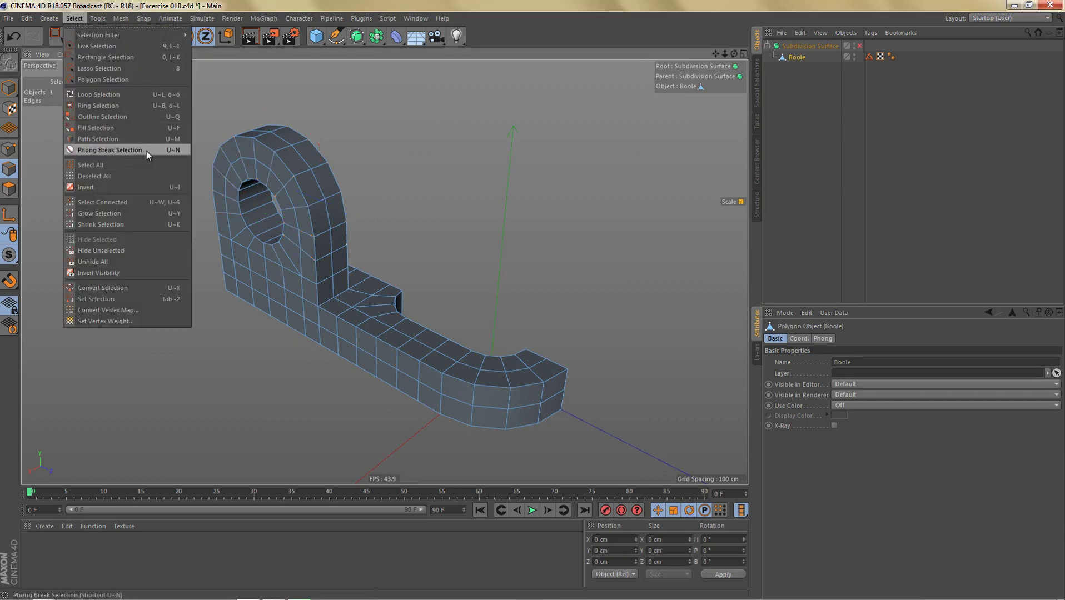
{"action": "left_click", "coordinate": [109, 150]}
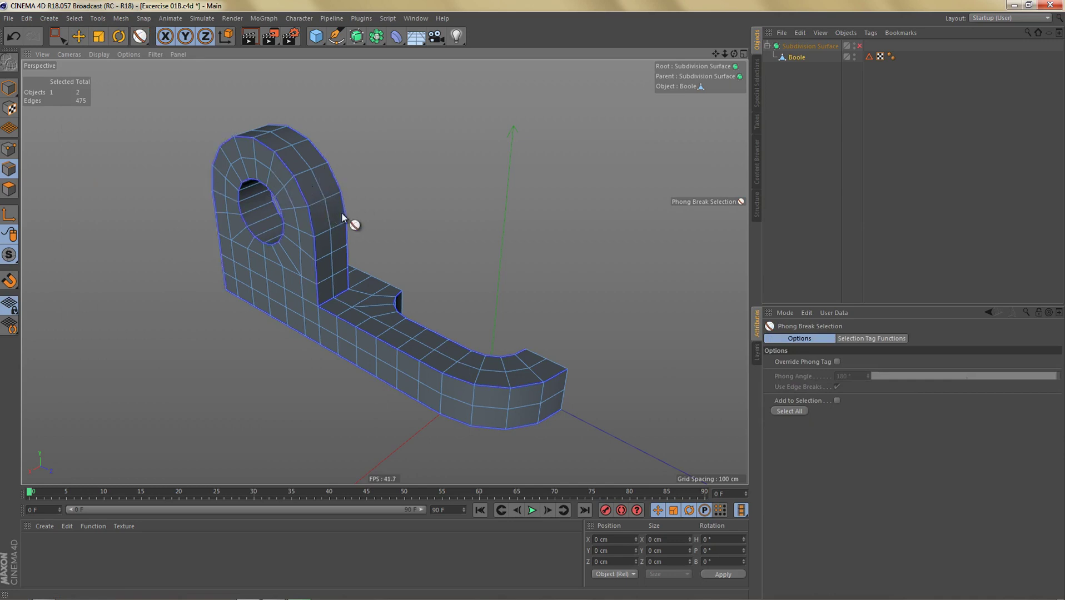
{"action": "left_click", "coordinate": [792, 411]}
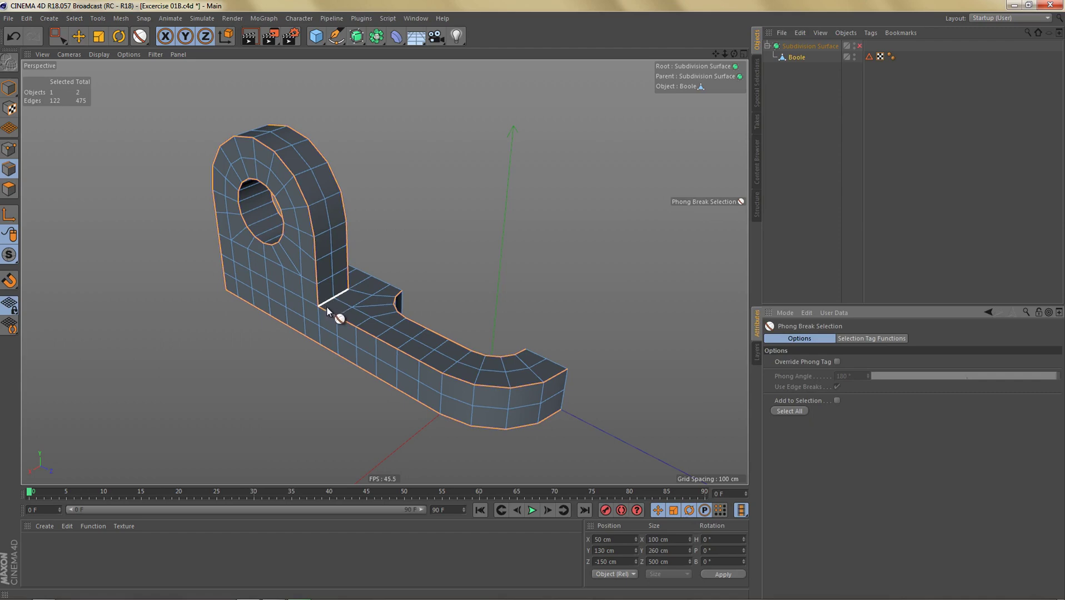
Step: Bevel the selected edges in Solid mode with a 6 cm offset
{"action": "left_click_drag", "start_coordinate": [323, 279], "coordinate": [506, 165], "text": "alt"}
{"action": "right_click", "coordinate": [507, 159]}
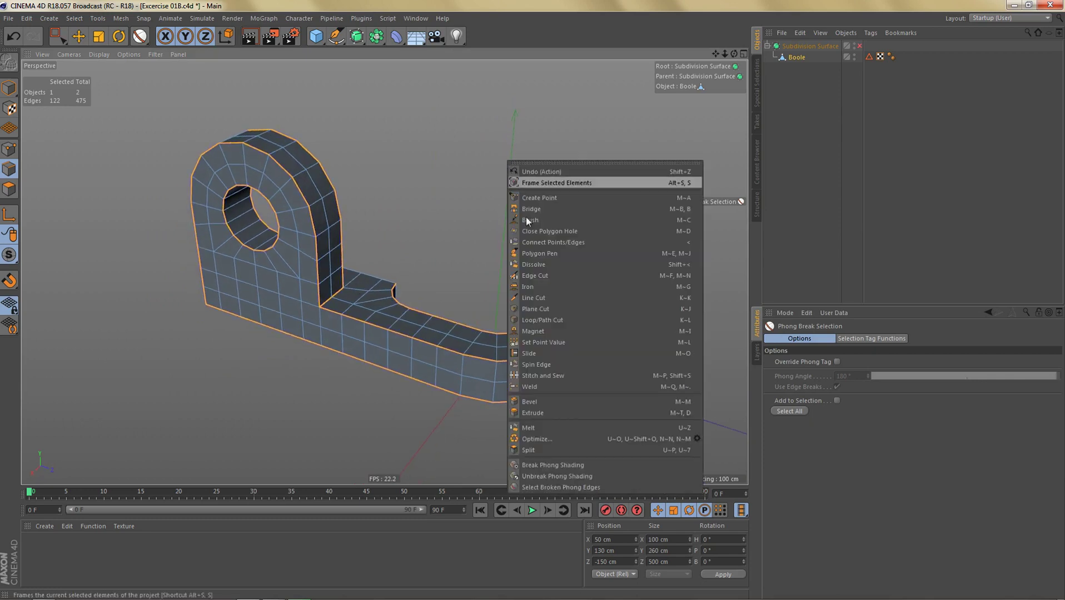
{"action": "left_click", "coordinate": [559, 406]}
{"action": "middle_click_drag", "start_coordinate": [572, 404], "coordinate": [557, 424], "text": "alt"}
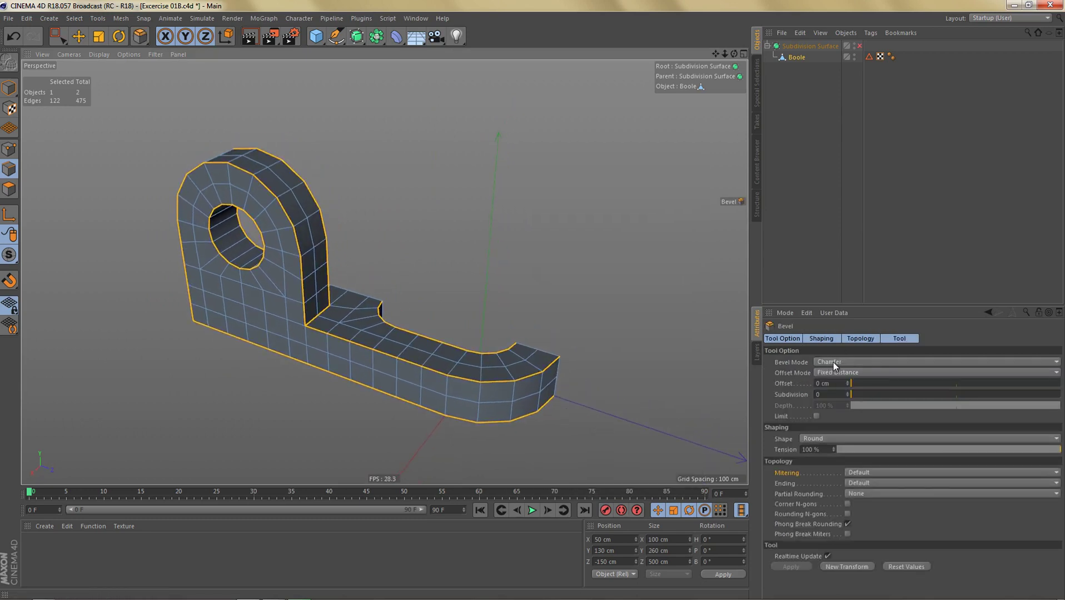
{"action": "left_click", "coordinate": [832, 363]}
{"action": "left_click", "coordinate": [840, 384]}
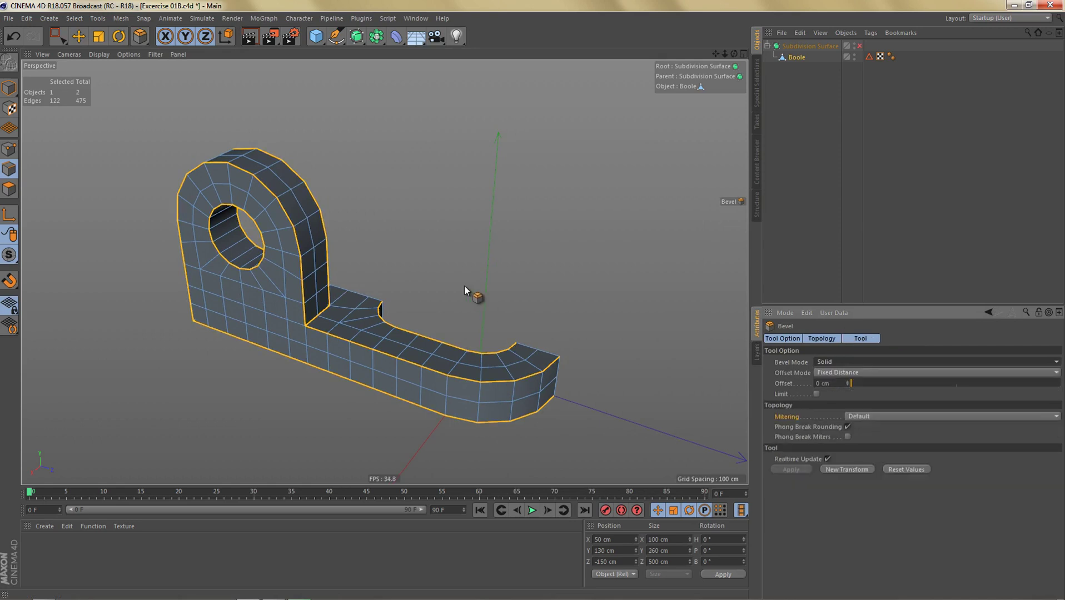
{"action": "left_click_drag", "start_coordinate": [464, 285], "coordinate": [533, 300]}
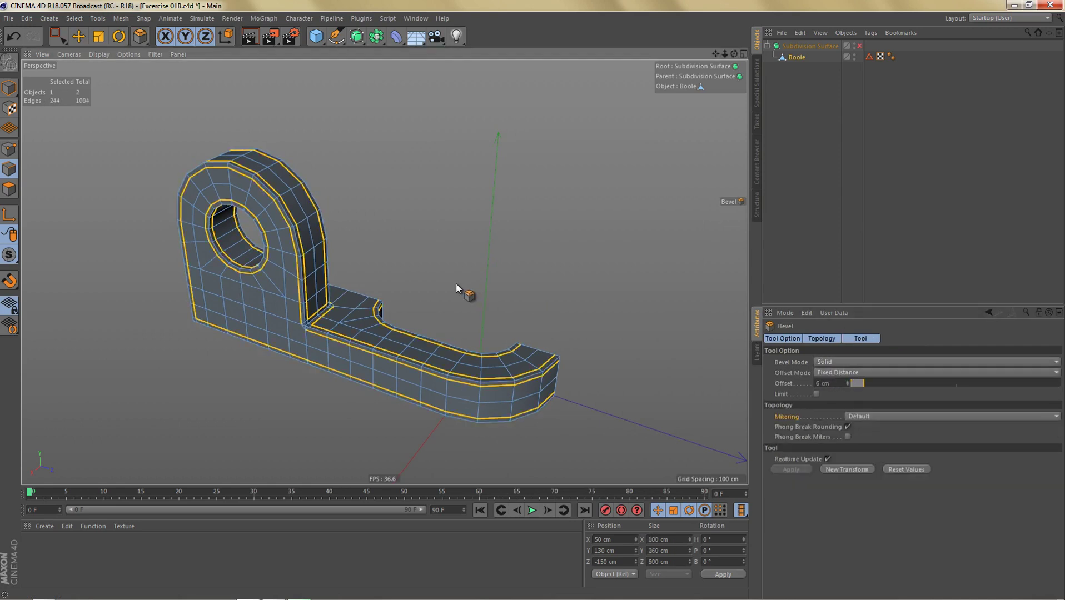
Step: Temporarily enable the Subdivision Surface, render the view, and examine the unsmoothed mesh at the bracket's inner corner
{"action": "key", "text": "q"}
{"action": "key", "text": "ctrl+r"}
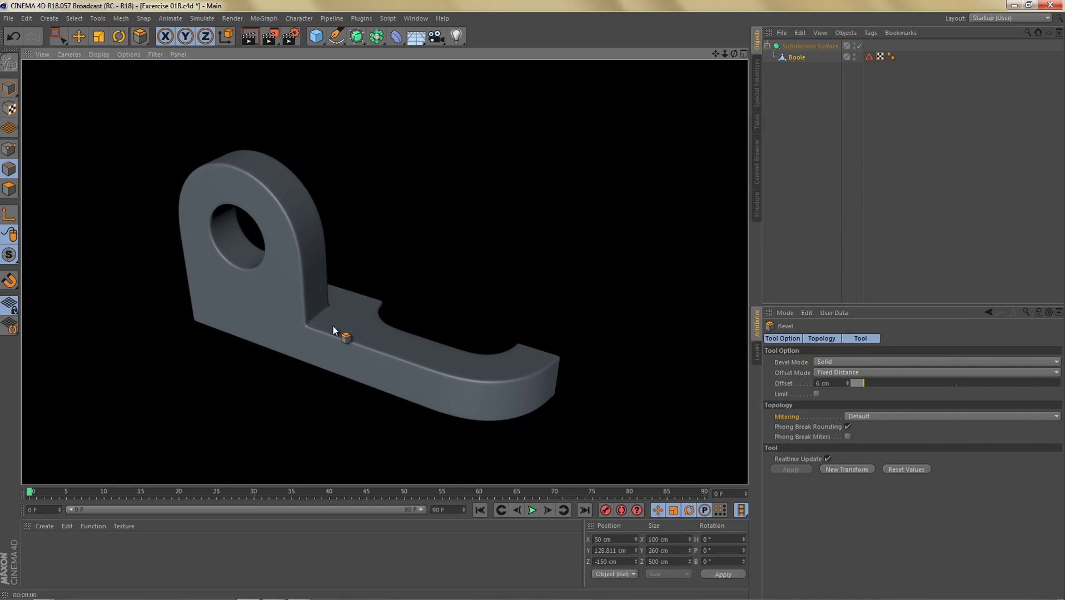
{"action": "key", "text": "q"}
{"action": "scroll", "coordinate": [319, 346], "scroll_direction": "up", "scroll_amount": 4}
{"action": "scroll", "coordinate": [314, 326], "scroll_direction": "up", "scroll_amount": 6}
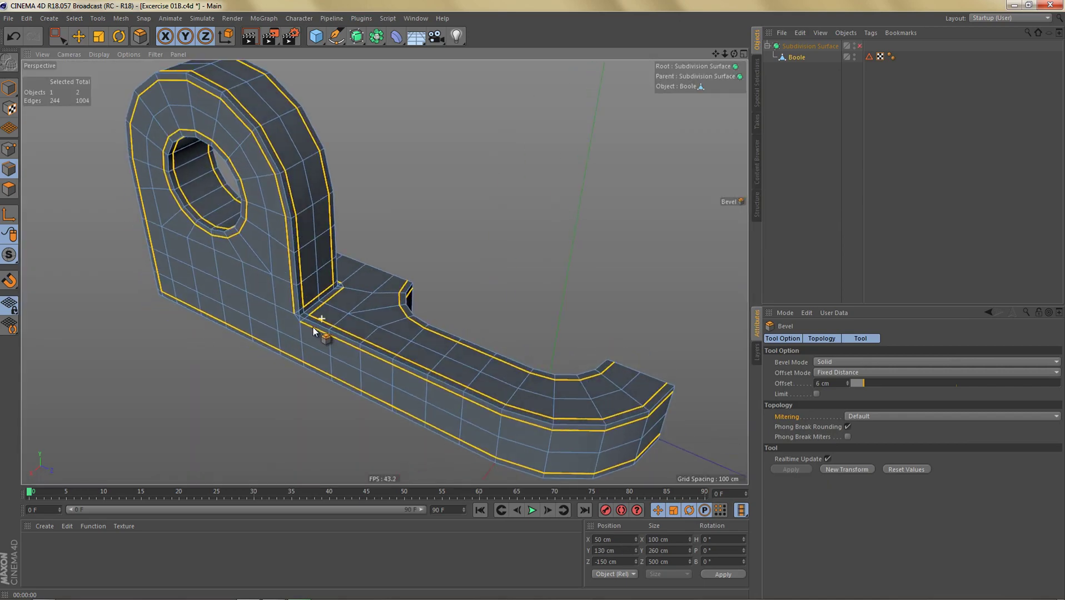
{"action": "mouse_move", "coordinate": [354, 275]}
{"action": "left_mouse_down", "text": "alt"}
{"action": "mouse_move", "coordinate": [336, 300]}
{"action": "mouse_move", "coordinate": [356, 298]}
{"action": "left_mouse_up", "text": "alt"}
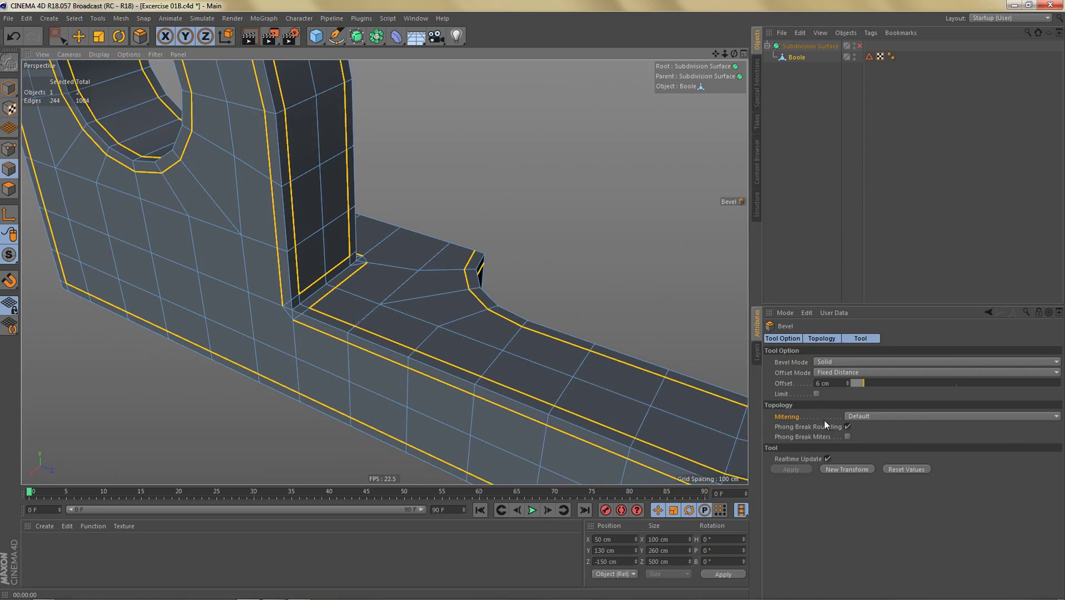
Step: Try the bevel's Uniform, Radial and Patch mitering on the inner corner, and return it to Default
{"action": "left_click", "coordinate": [794, 418]}
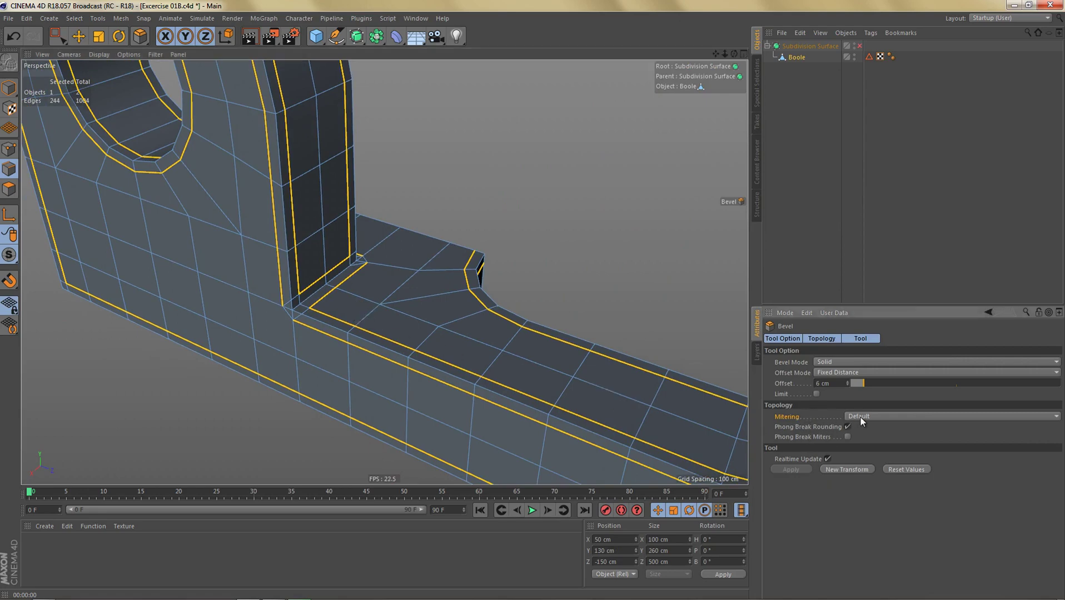
{"action": "left_click", "coordinate": [860, 417]}
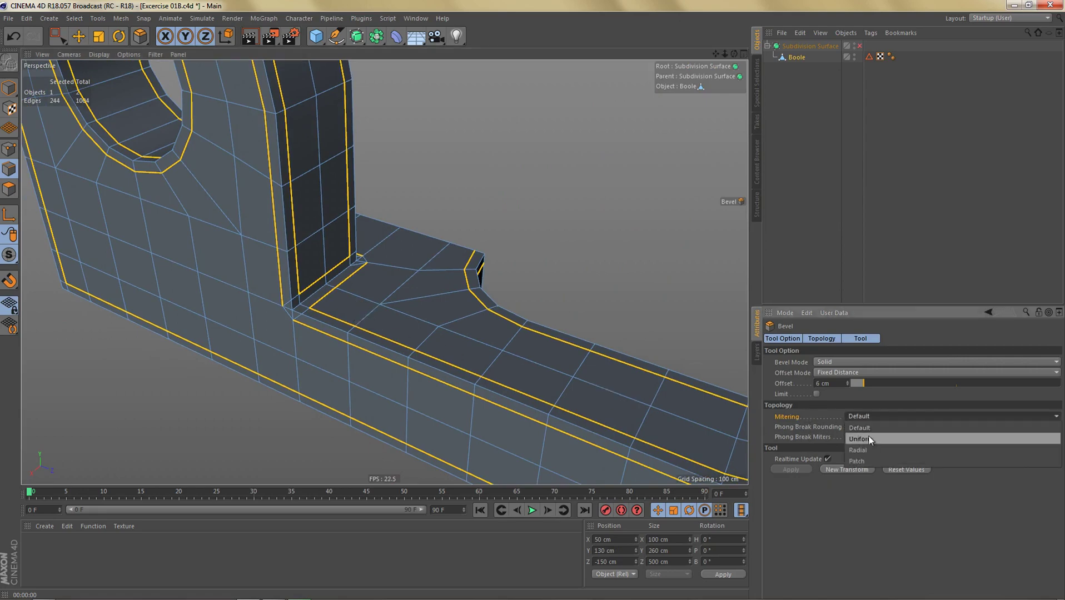
{"action": "left_click", "coordinate": [870, 440]}
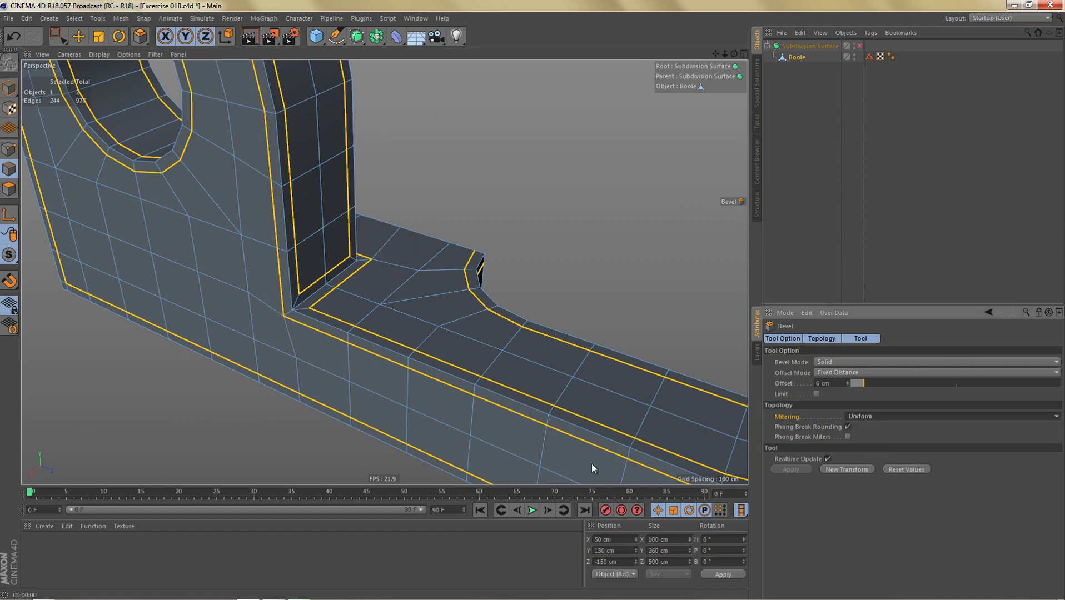
{"action": "left_click_drag", "start_coordinate": [396, 293], "coordinate": [376, 304], "text": "alt"}
{"action": "left_click", "coordinate": [873, 415]}
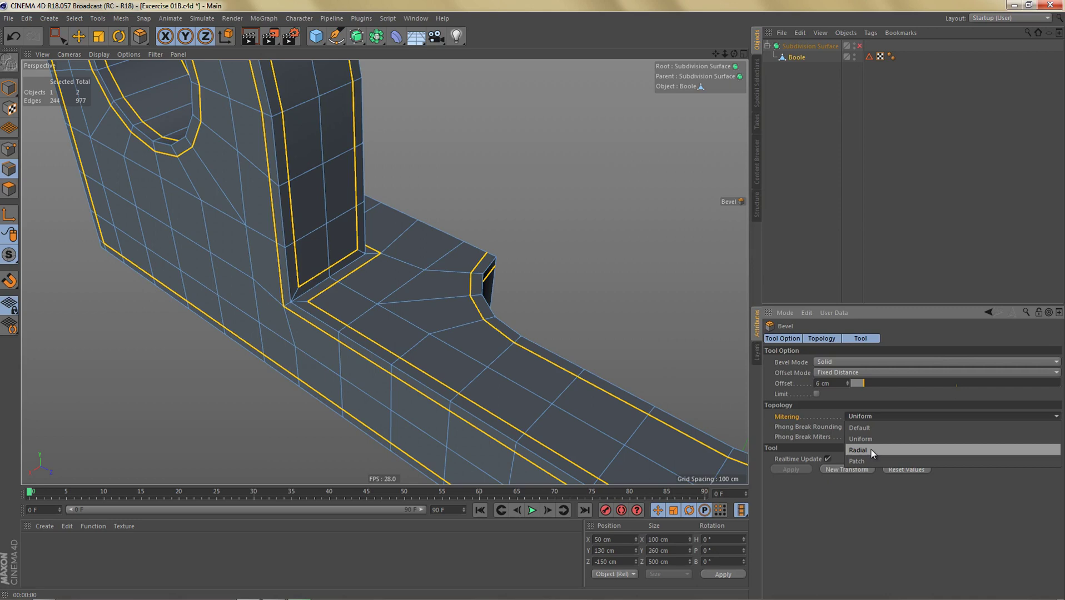
{"action": "left_click", "coordinate": [871, 450]}
{"action": "left_click", "coordinate": [867, 417]}
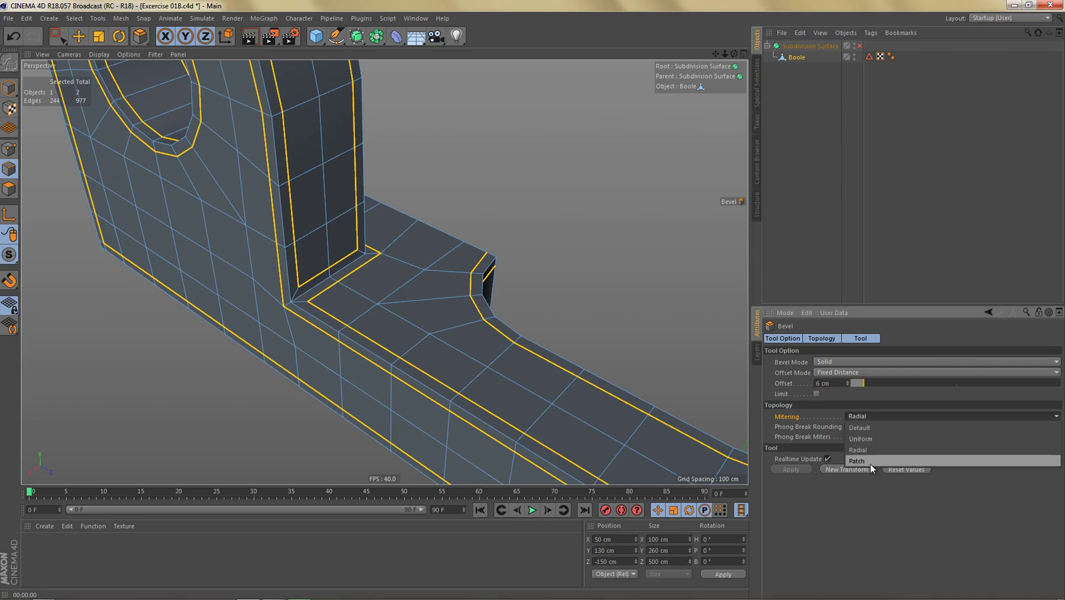
{"action": "left_click", "coordinate": [870, 463]}
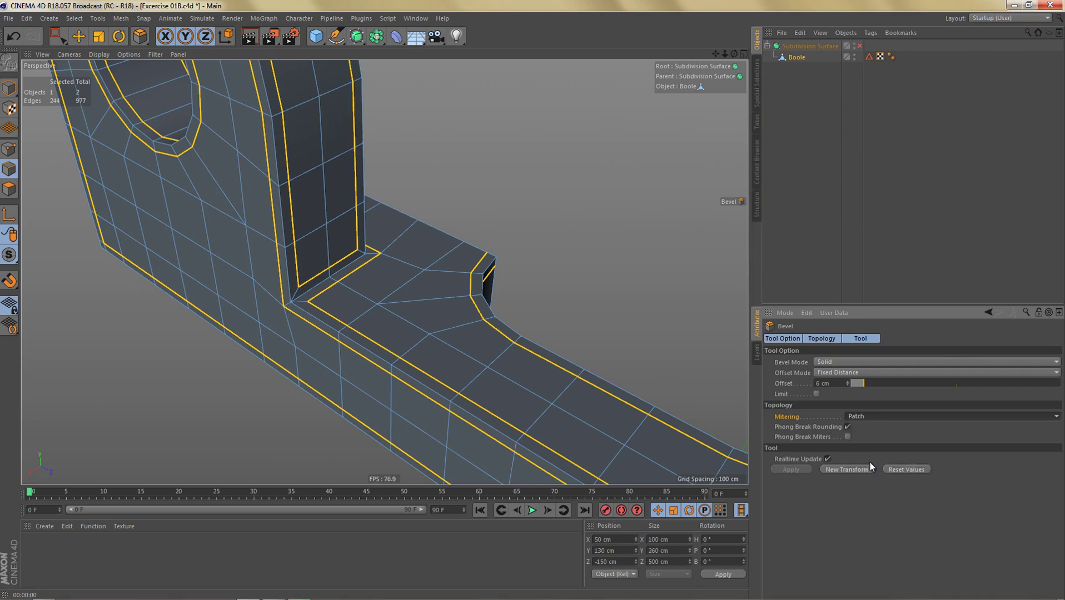
{"action": "left_click", "coordinate": [859, 417]}
{"action": "left_click", "coordinate": [865, 427]}
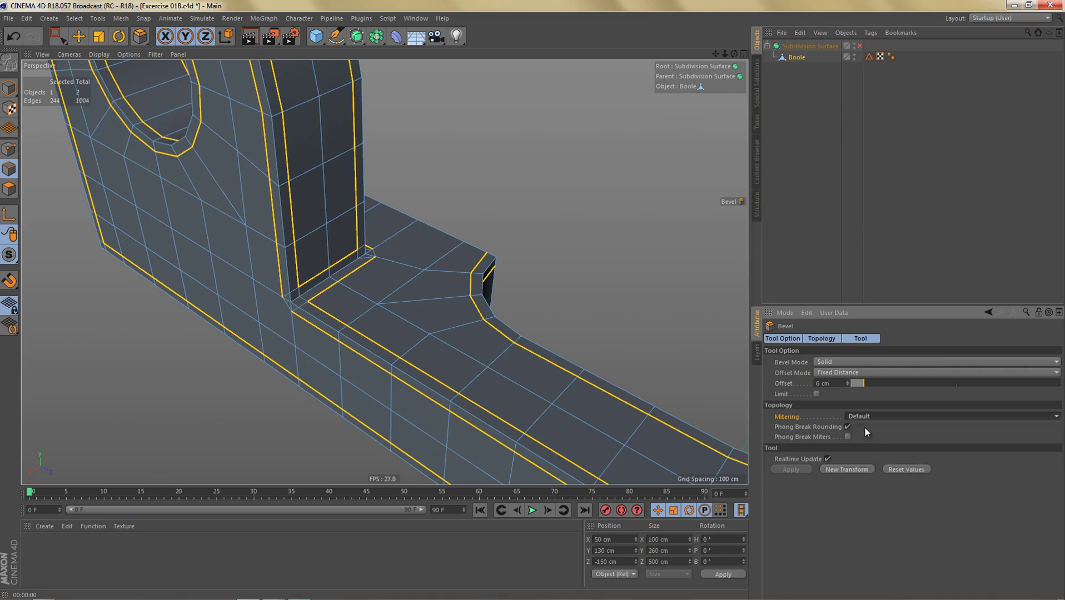
Step: Undo the solid bevel on the phong break edges
{"action": "middle_click_drag", "start_coordinate": [356, 297], "coordinate": [425, 273], "text": "alt"}
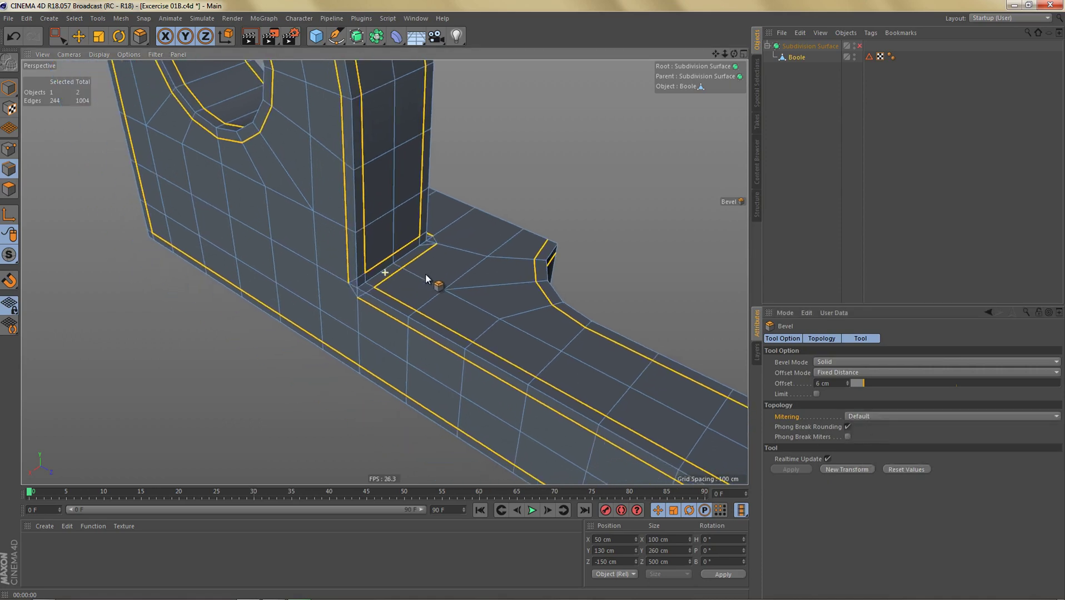
{"action": "mouse_move", "coordinate": [425, 274]}
{"action": "left_mouse_down", "text": "alt"}
{"action": "mouse_move", "coordinate": [392, 285]}
{"action": "mouse_move", "coordinate": [419, 280]}
{"action": "mouse_move", "coordinate": [407, 282]}
{"action": "left_mouse_up", "text": "alt"}
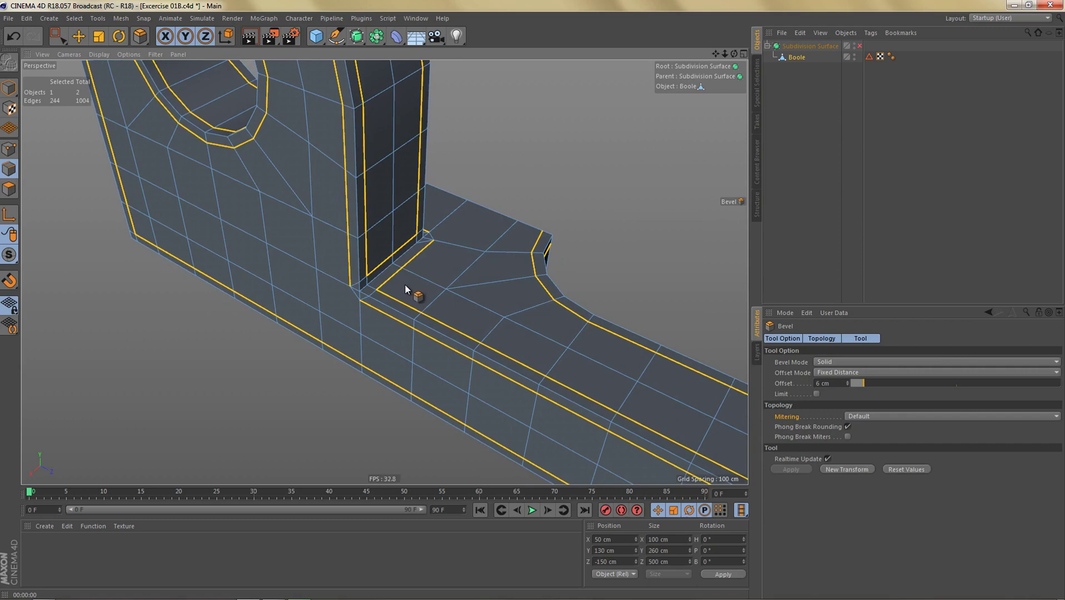
{"action": "key", "text": "ctrl+z"}
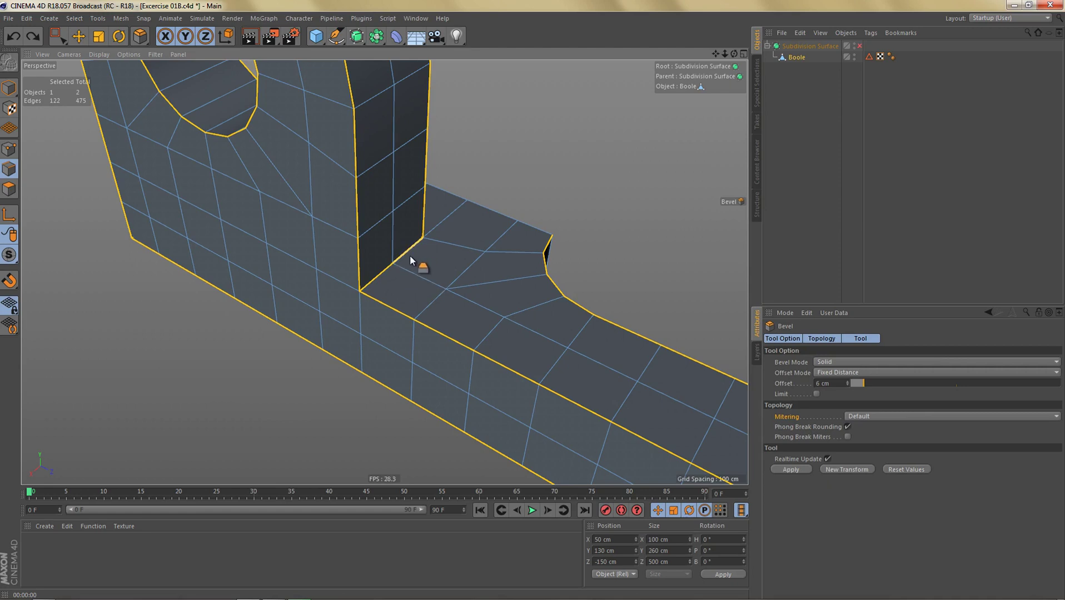
Step: Add the edges continuing from the inner corner across the ledge, down the side face and across the underside to the selection
{"action": "key", "text": "space"}
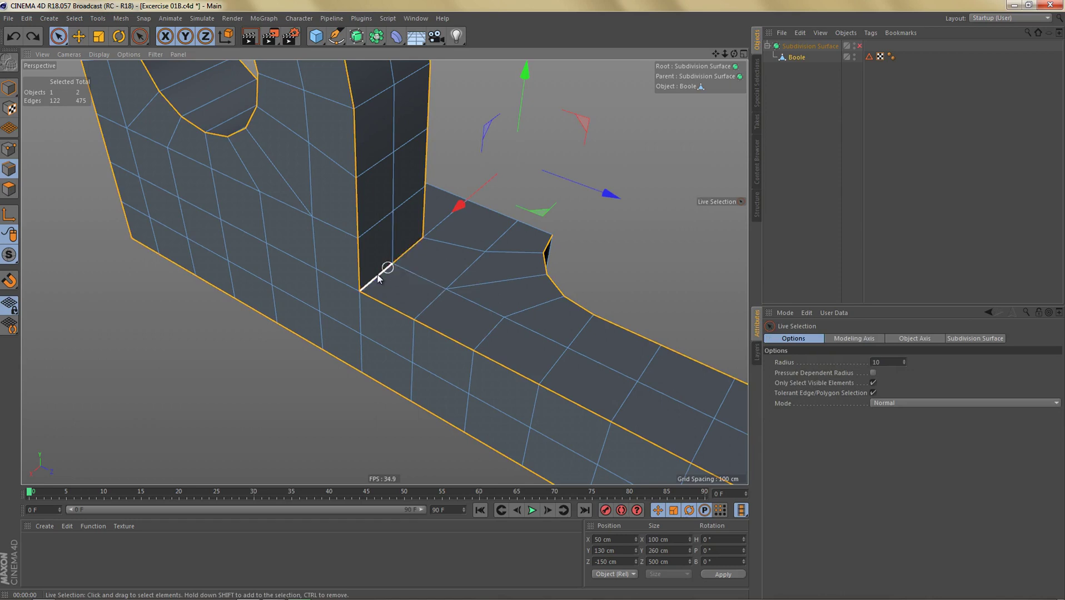
{"action": "left_click", "coordinate": [410, 249], "text": "shift"}
{"action": "left_click", "coordinate": [362, 309], "text": "shift"}
{"action": "left_click", "coordinate": [362, 349], "text": "shift"}
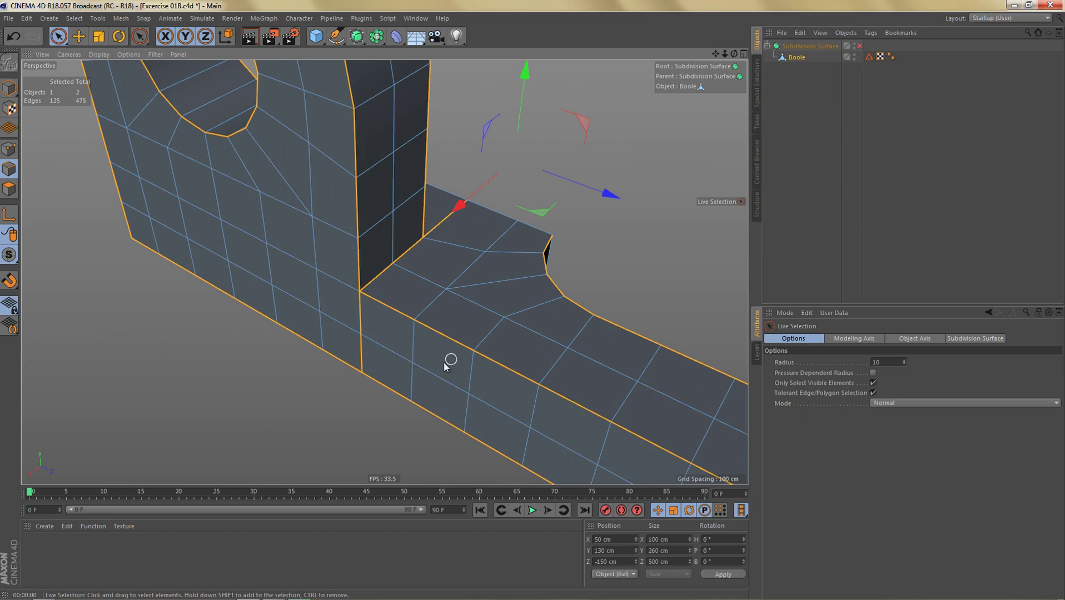
{"action": "left_click_drag", "start_coordinate": [439, 352], "coordinate": [452, 216], "text": "alt"}
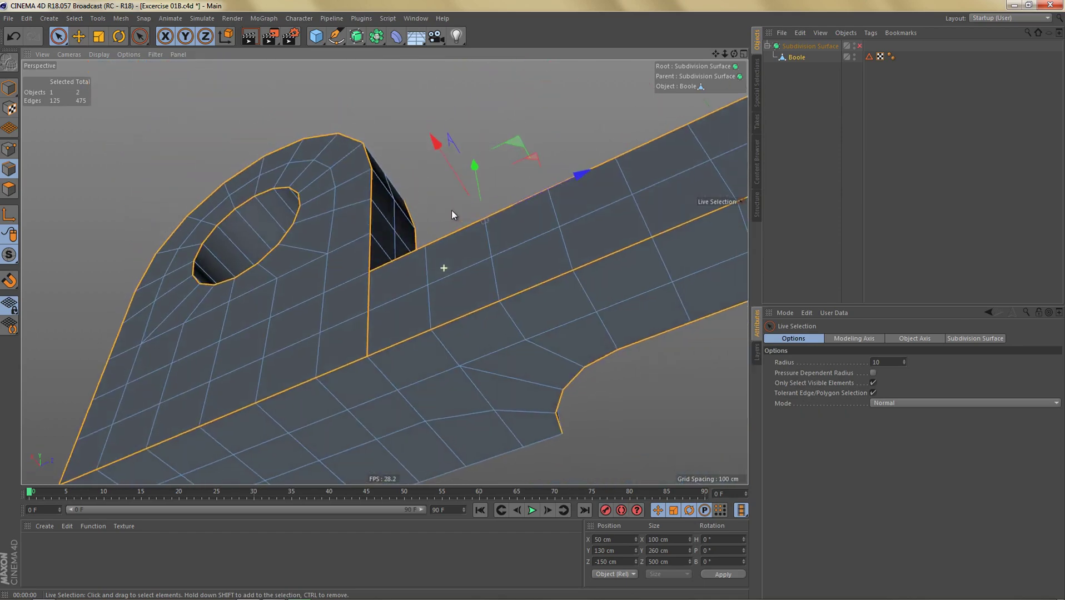
{"action": "left_click_drag", "start_coordinate": [379, 383], "coordinate": [453, 459], "text": "shift"}
Step: Add the horizontal edges across the upright's end face, level with the ledge top, to the selection
{"action": "left_click_drag", "start_coordinate": [462, 360], "coordinate": [397, 355], "text": "alt"}
{"action": "left_click_drag", "start_coordinate": [316, 335], "coordinate": [377, 331], "text": "alt"}
{"action": "left_click", "coordinate": [364, 295], "text": "shift"}
{"action": "left_click", "coordinate": [415, 293], "text": "shift"}
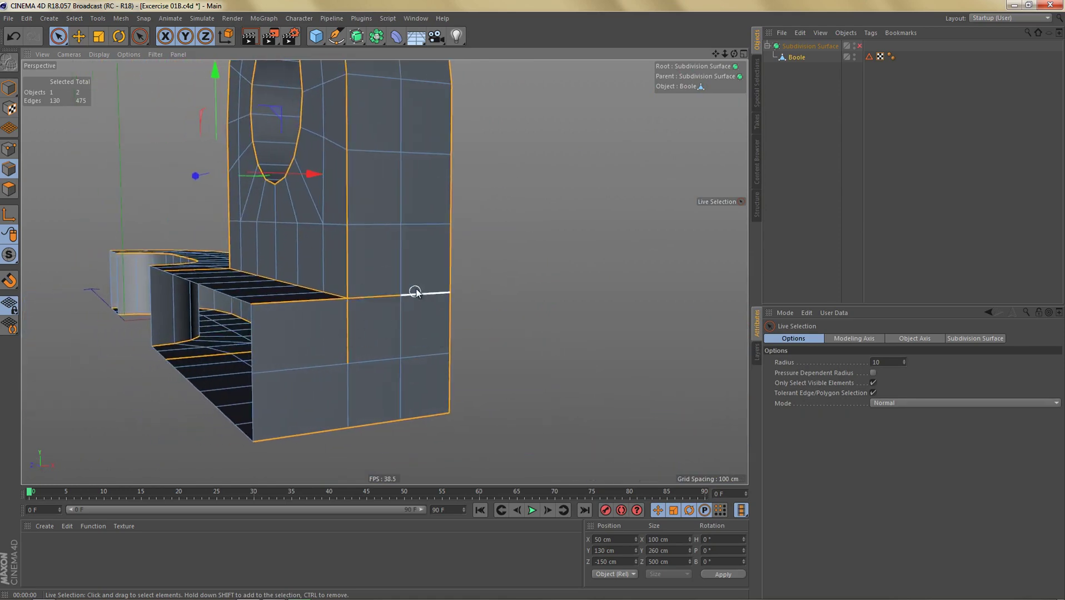
Step: Add the horizontal edge row below the hole, level with the ledge top, on the upright's side face to the selection
{"action": "left_click_drag", "start_coordinate": [509, 339], "coordinate": [383, 334], "text": "alt"}
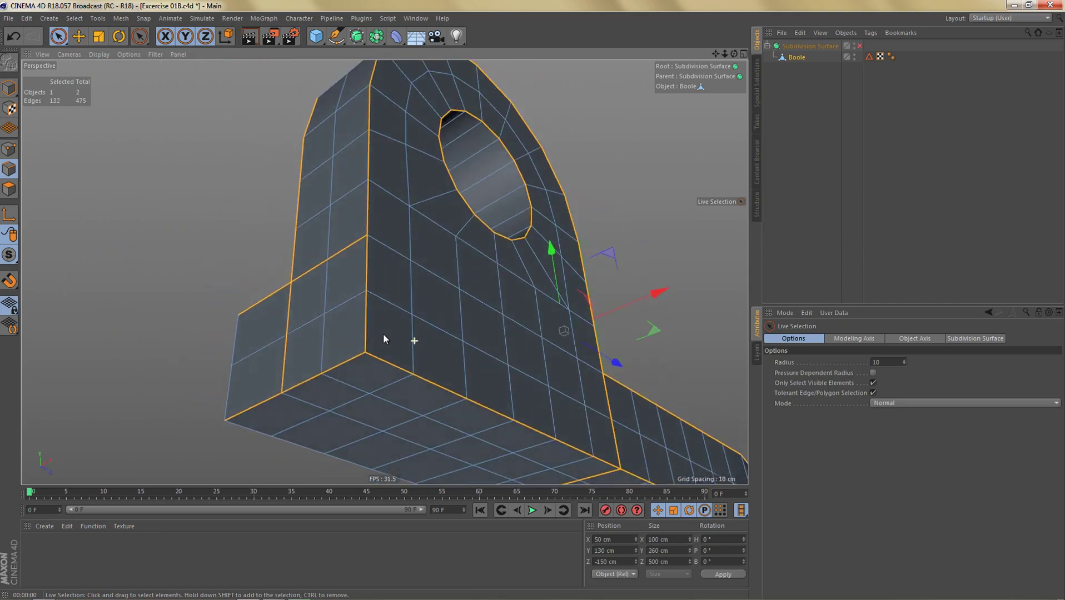
{"action": "left_click_drag", "start_coordinate": [462, 389], "coordinate": [383, 245], "text": "alt"}
{"action": "left_click", "coordinate": [406, 286], "text": "shift"}
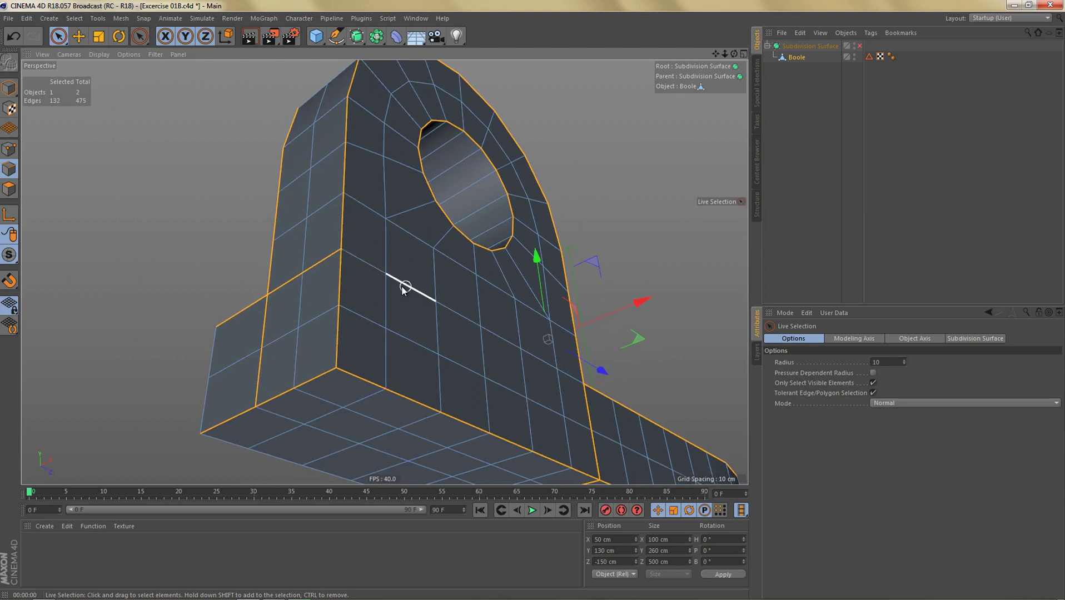
{"action": "key", "text": "e"}
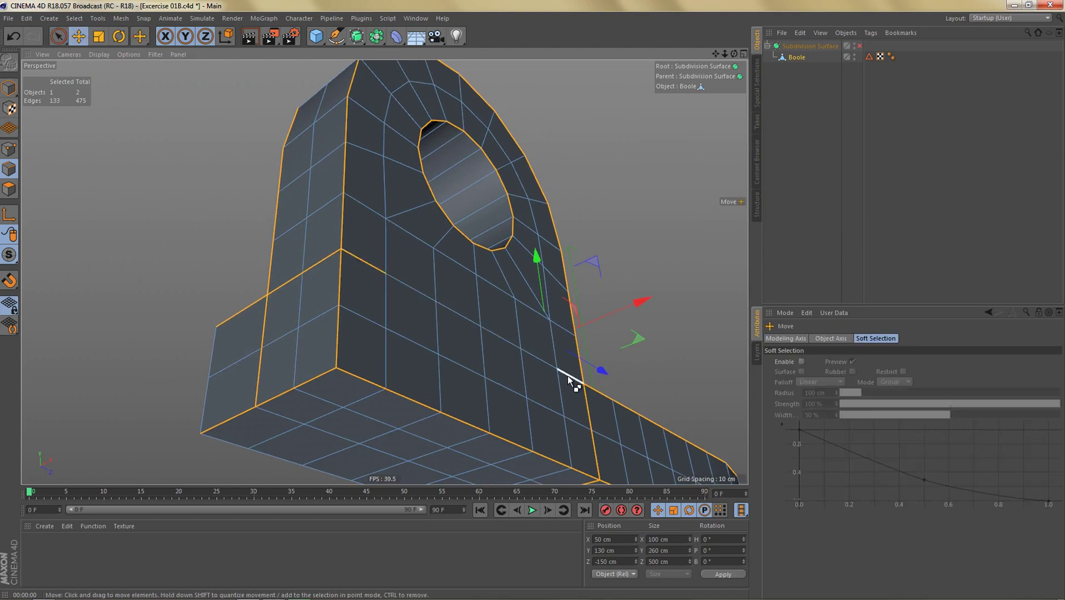
{"action": "double_click", "coordinate": [532, 353], "text": "shift"}
{"action": "left_click_drag", "start_coordinate": [531, 339], "coordinate": [412, 418], "text": "alt"}
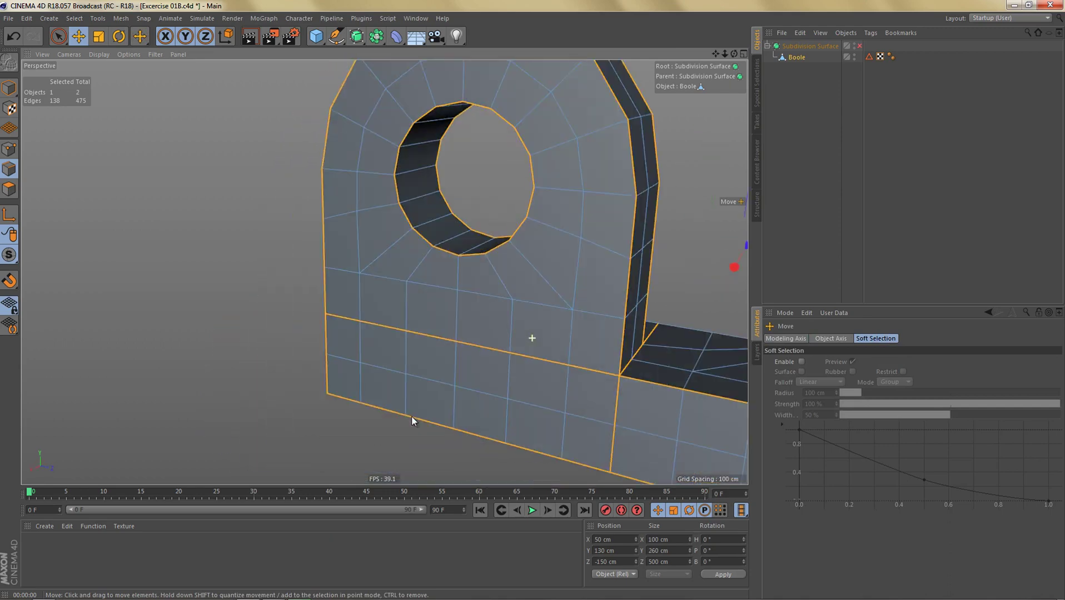
{"action": "left_click_drag", "start_coordinate": [385, 271], "coordinate": [451, 363], "text": "alt"}
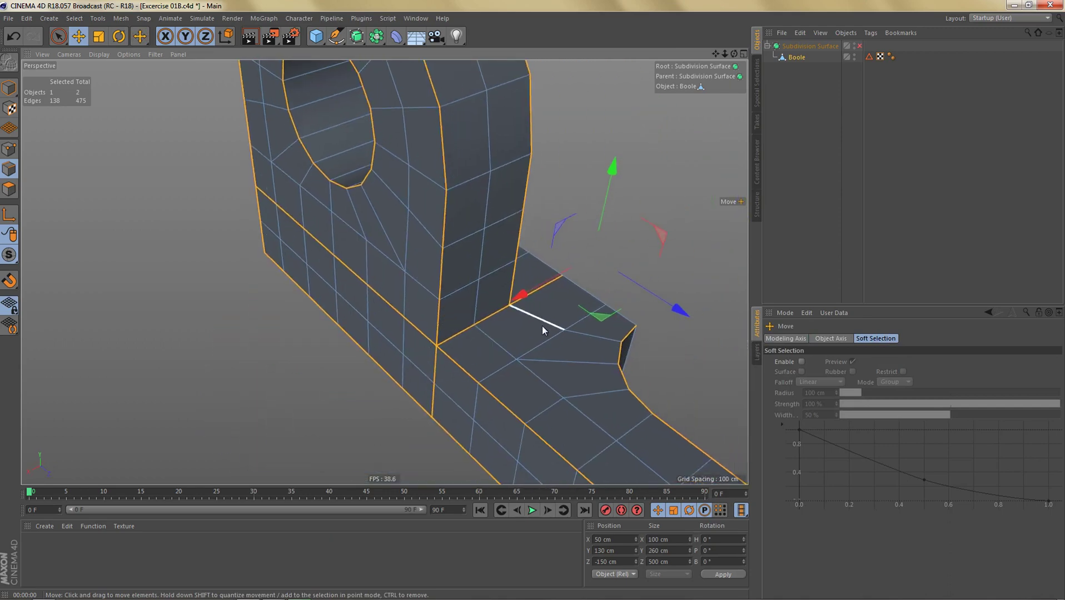
Step: Add the ledge-top edge running toward the arm from the upright's rear inner corner to the selection
{"action": "key", "text": "space"}
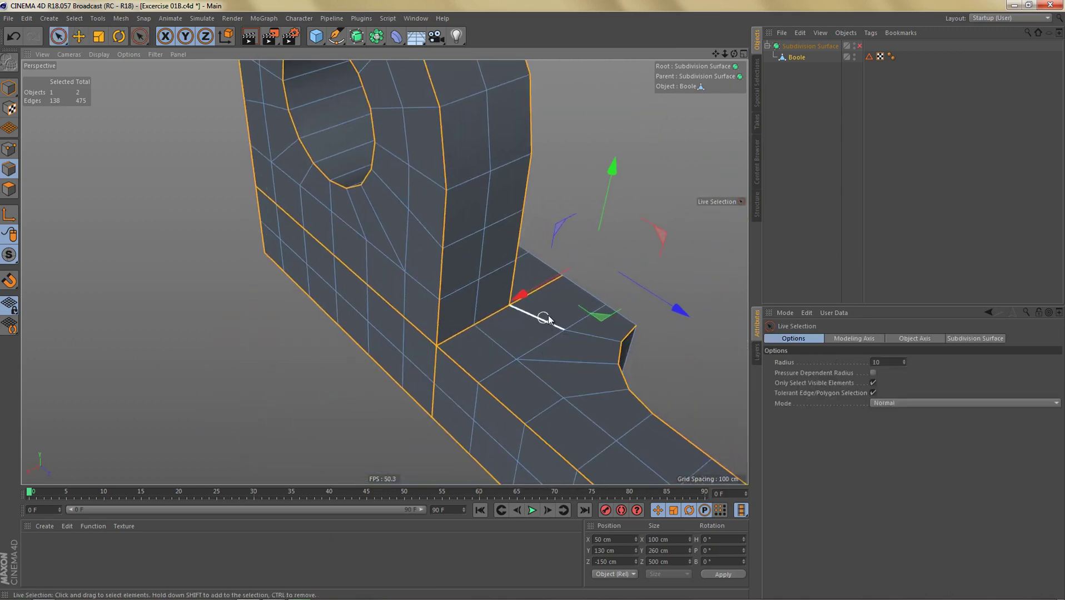
{"action": "left_click", "coordinate": [537, 318], "text": "shift"}
{"action": "left_click_drag", "start_coordinate": [528, 349], "coordinate": [480, 323], "text": "alt"}
Step: Apply a Solid bevel with a 6 cm offset and Default mitering to the extended edge selection
{"action": "key", "text": "m"}
{"action": "key", "text": "s"}
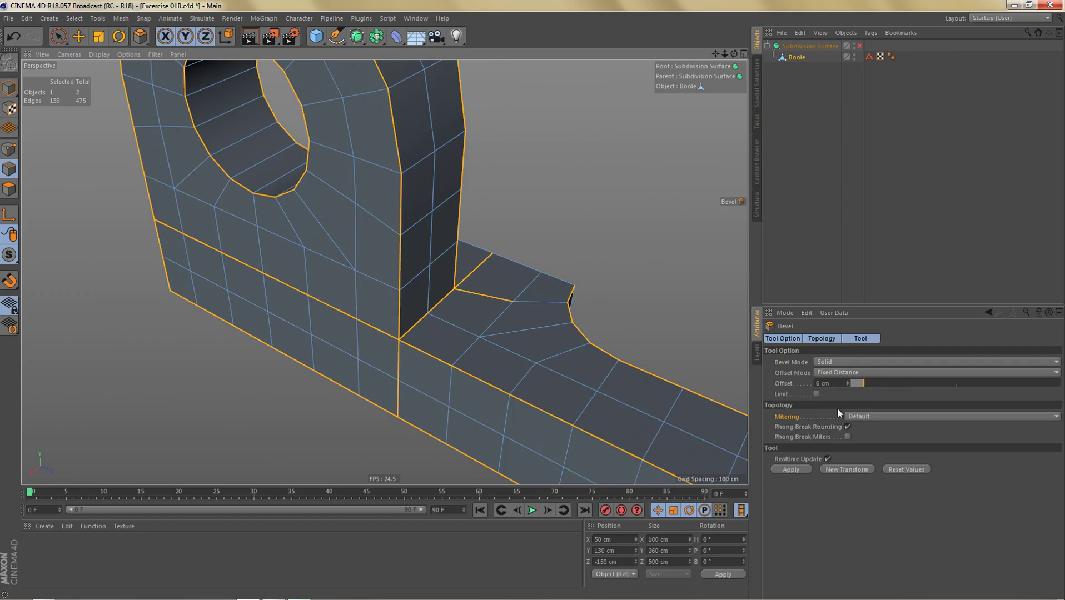
{"action": "left_click", "coordinate": [790, 469]}
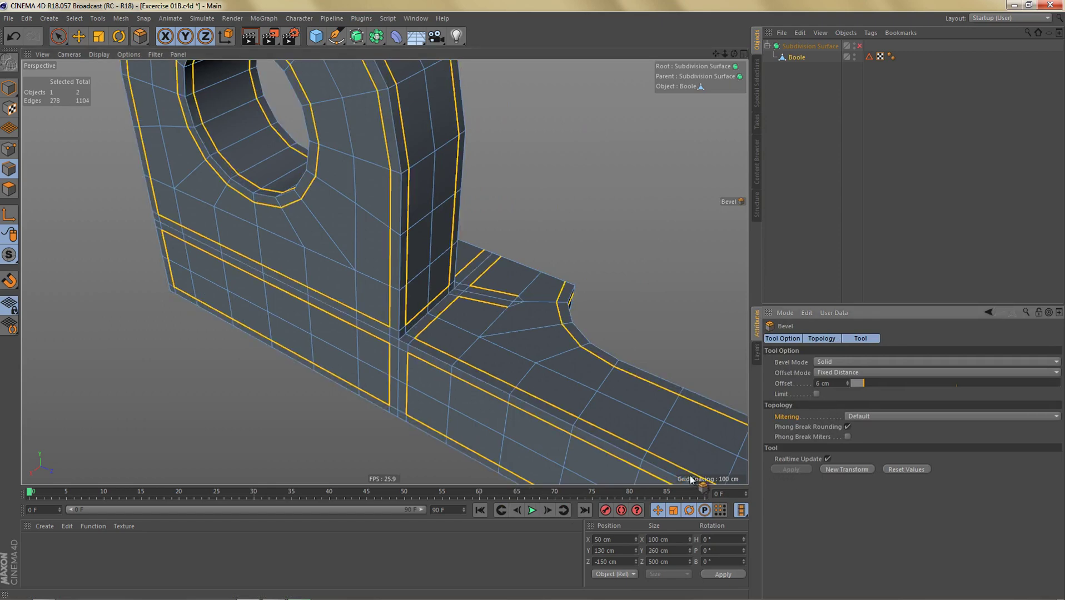
Step: Enable the Subdivision Surface and render the view to check the smoothed inner corner of the bracket
{"action": "scroll", "coordinate": [422, 353], "scroll_direction": "up", "scroll_amount": 3}
{"action": "left_click_drag", "start_coordinate": [422, 354], "coordinate": [404, 371], "text": "alt"}
{"action": "scroll", "coordinate": [404, 371], "scroll_direction": "down", "scroll_amount": 2}
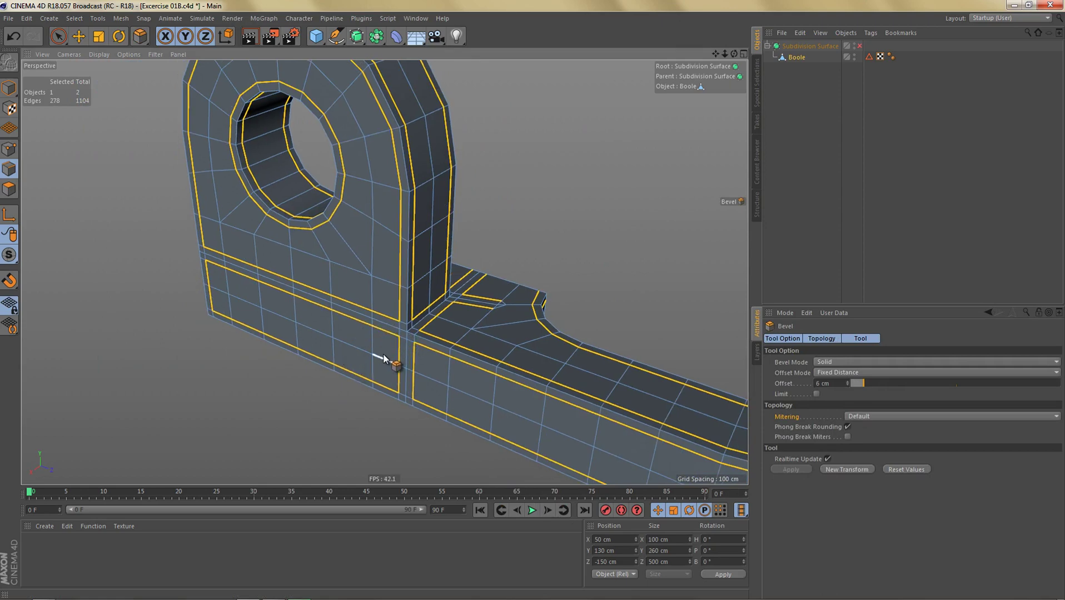
{"action": "key", "text": "q"}
{"action": "key", "text": "ctrl+r"}
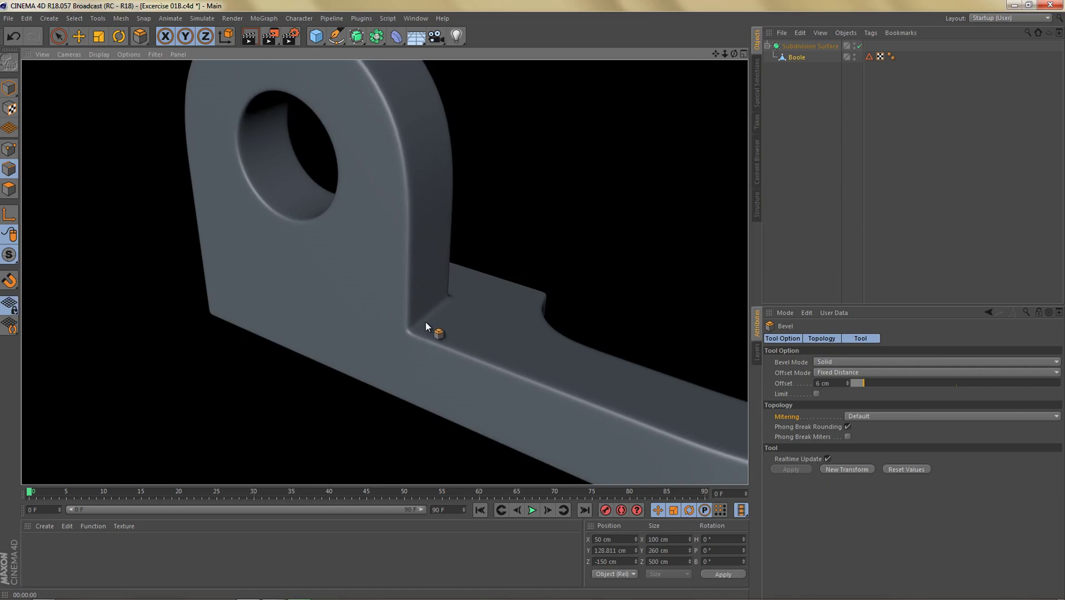
{"action": "scroll", "coordinate": [421, 319], "scroll_direction": "down", "scroll_amount": 1}
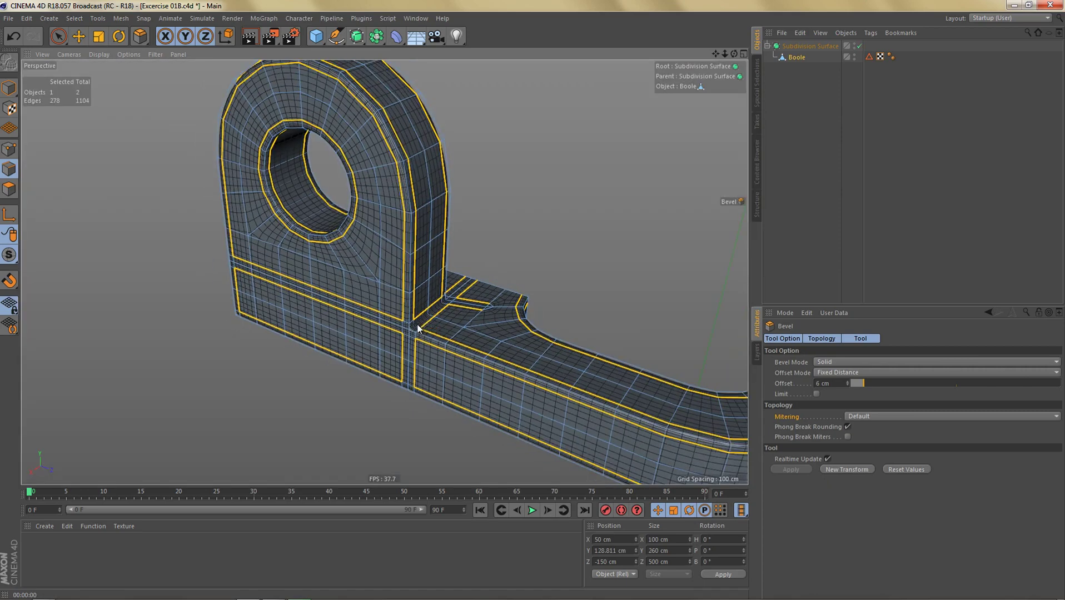
Step: Turn off the Subdivision Surface and switch the Boole mesh to point editing
{"action": "key", "text": "Return"}
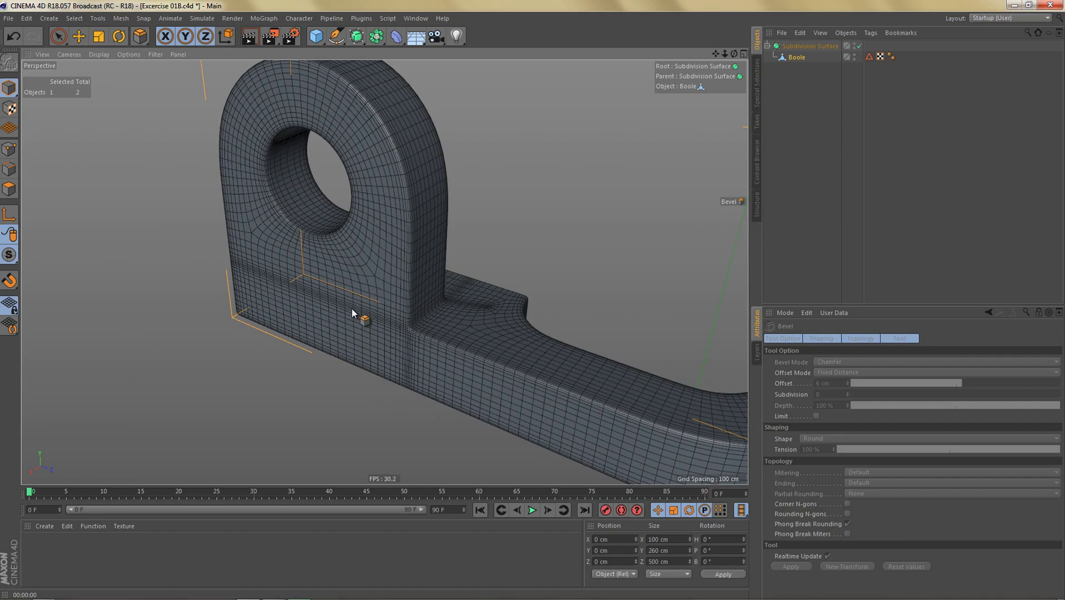
{"action": "key", "text": "q"}
{"action": "key", "text": "e"}
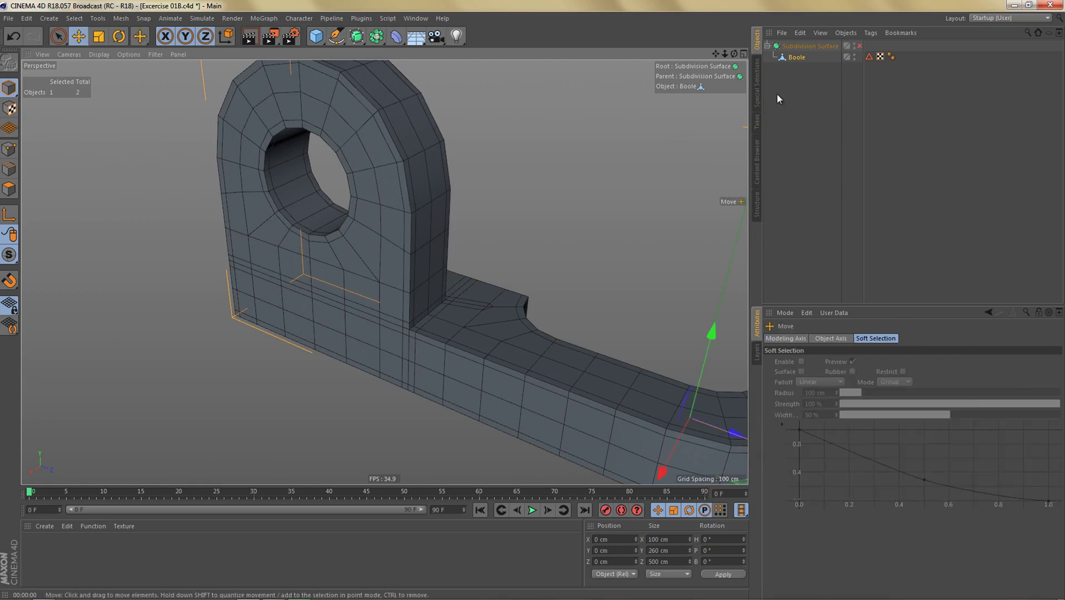
{"action": "left_click", "coordinate": [793, 57]}
{"action": "key", "text": "Tab"}
{"action": "key", "text": "a"}
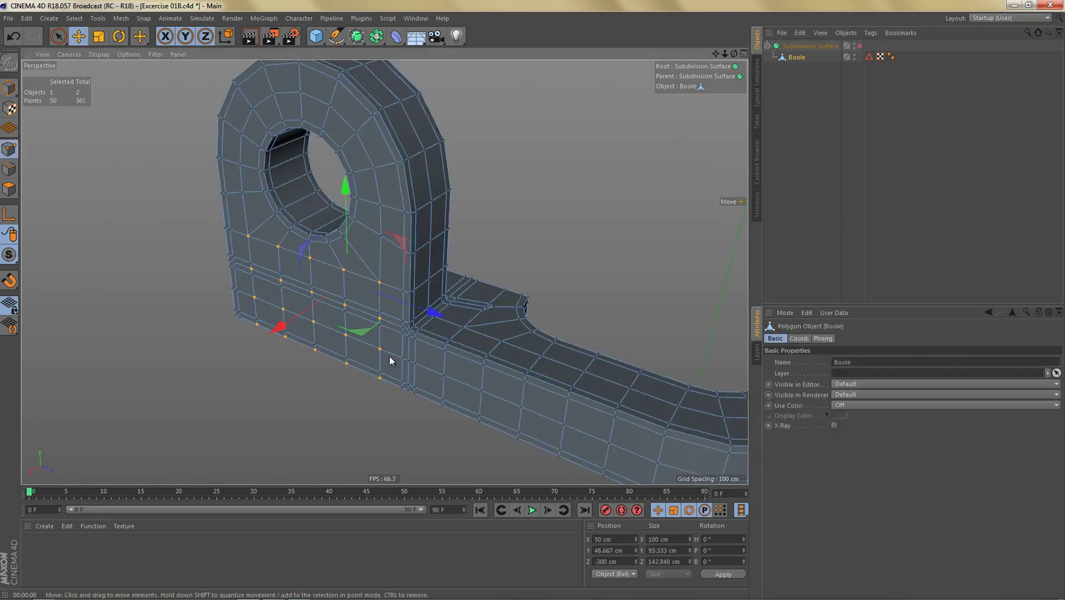
Step: Weld the three points beside the upright's inner corner on the side face into the one diagonally farthest from the corner
{"action": "right_click_drag", "start_coordinate": [399, 354], "coordinate": [428, 347], "text": "alt"}
{"action": "left_click_drag", "start_coordinate": [414, 335], "coordinate": [413, 320], "text": "alt"}
{"action": "right_click_drag", "start_coordinate": [404, 330], "coordinate": [490, 306], "text": "alt"}
{"action": "left_click_drag", "start_coordinate": [430, 323], "coordinate": [445, 332], "text": "alt"}
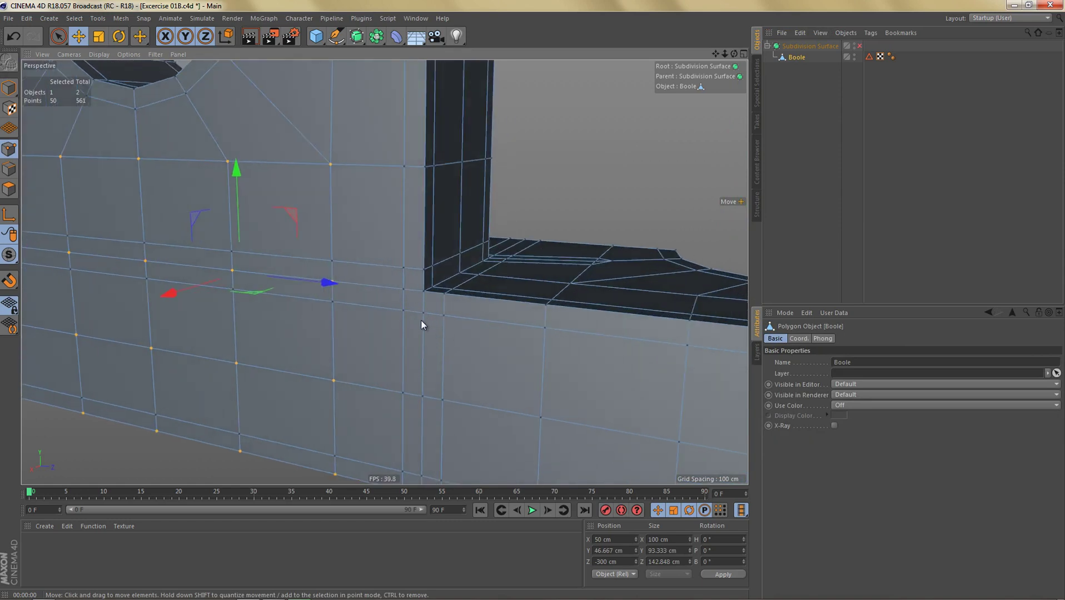
{"action": "key", "text": "9"}
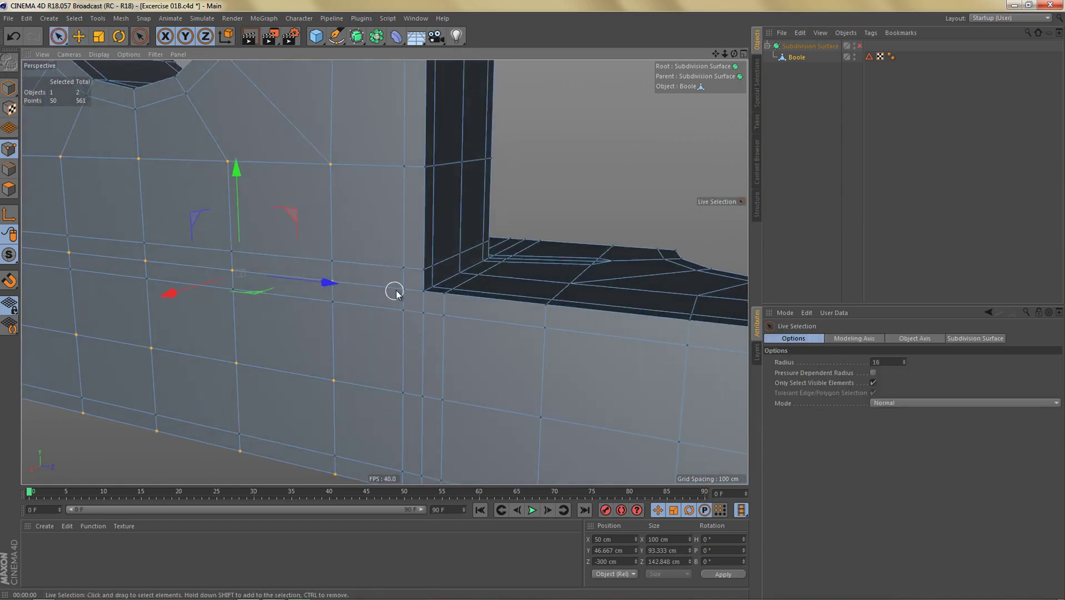
{"action": "mouse_move", "coordinate": [395, 293]}
{"action": "left_mouse_down"}
{"action": "mouse_move", "coordinate": [402, 310]}
{"action": "mouse_move", "coordinate": [423, 314]}
{"action": "left_mouse_up"}
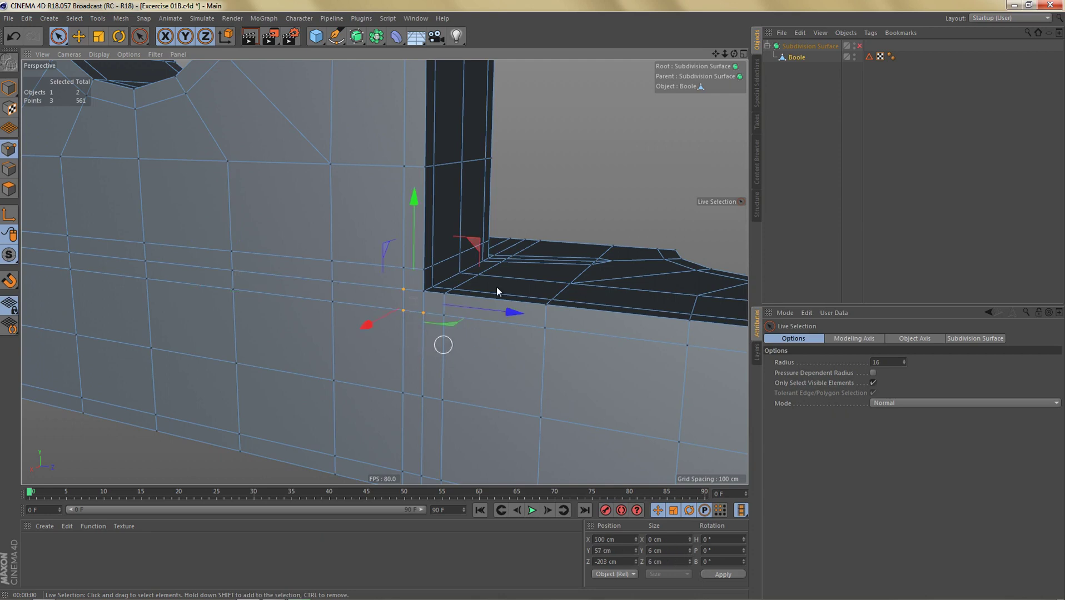
{"action": "right_click", "coordinate": [554, 166]}
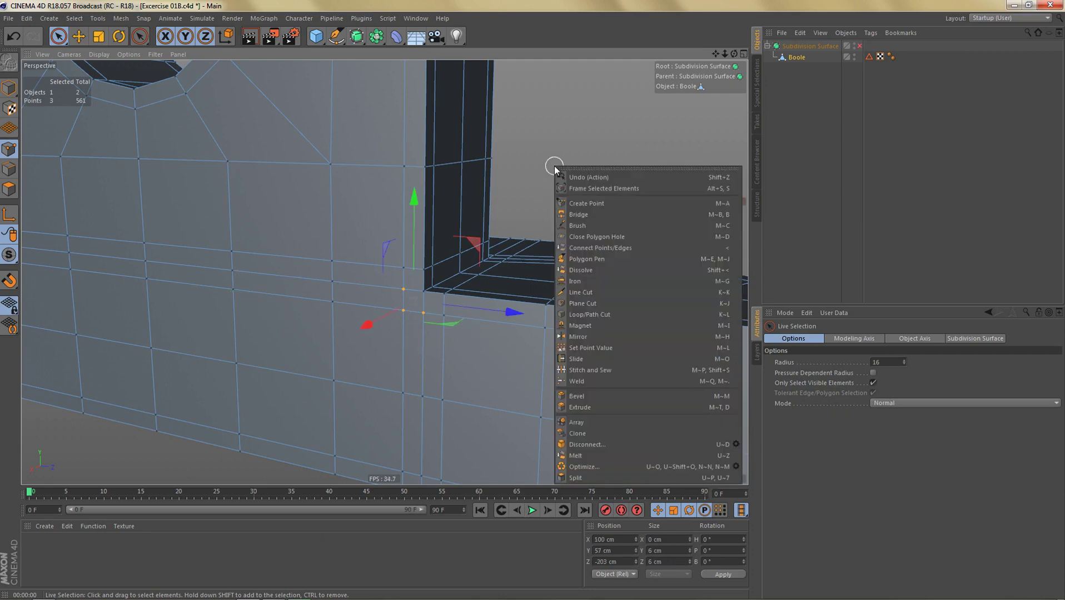
{"action": "left_click", "coordinate": [602, 380]}
{"action": "left_click", "coordinate": [404, 310]}
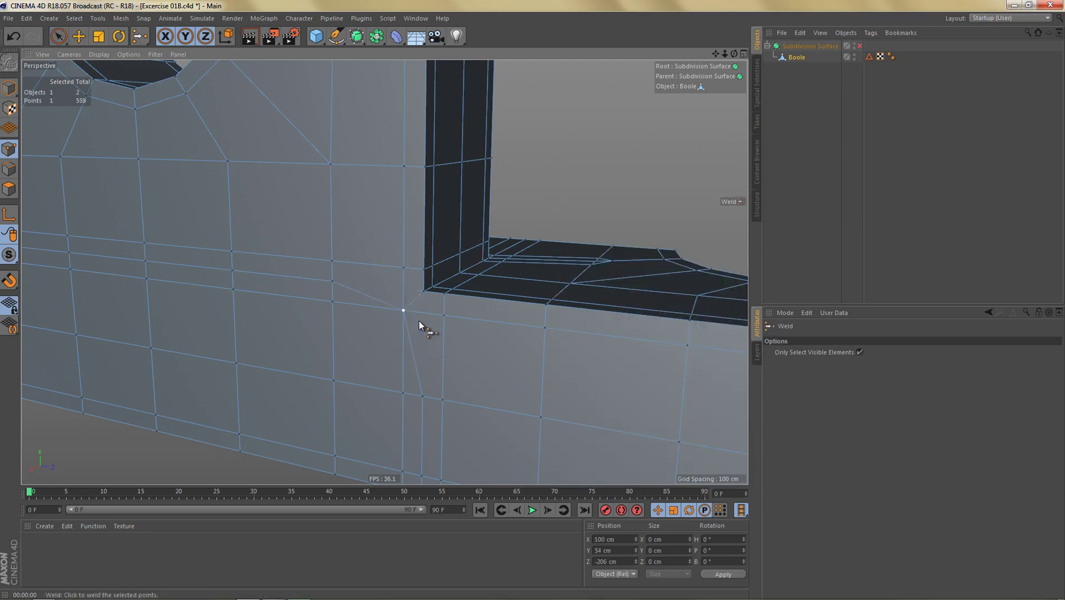
Step: Weld the matching three points at the ledge corner on the upright's end face into the one diagonally farthest from the corner
{"action": "right_click_drag", "start_coordinate": [419, 326], "coordinate": [388, 306], "text": "alt"}
{"action": "middle_click_drag", "start_coordinate": [385, 274], "coordinate": [484, 282], "text": "alt"}
{"action": "right_click_drag", "start_coordinate": [484, 283], "coordinate": [395, 272], "text": "alt"}
{"action": "mouse_move", "coordinate": [351, 267]}
{"action": "left_mouse_down", "text": "alt"}
{"action": "mouse_move", "coordinate": [491, 269]}
{"action": "mouse_move", "coordinate": [332, 314]}
{"action": "mouse_move", "coordinate": [327, 334]}
{"action": "mouse_move", "coordinate": [425, 320]}
{"action": "mouse_move", "coordinate": [353, 300]}
{"action": "mouse_move", "coordinate": [363, 270]}
{"action": "left_mouse_up", "text": "alt"}
{"action": "key", "text": "space"}
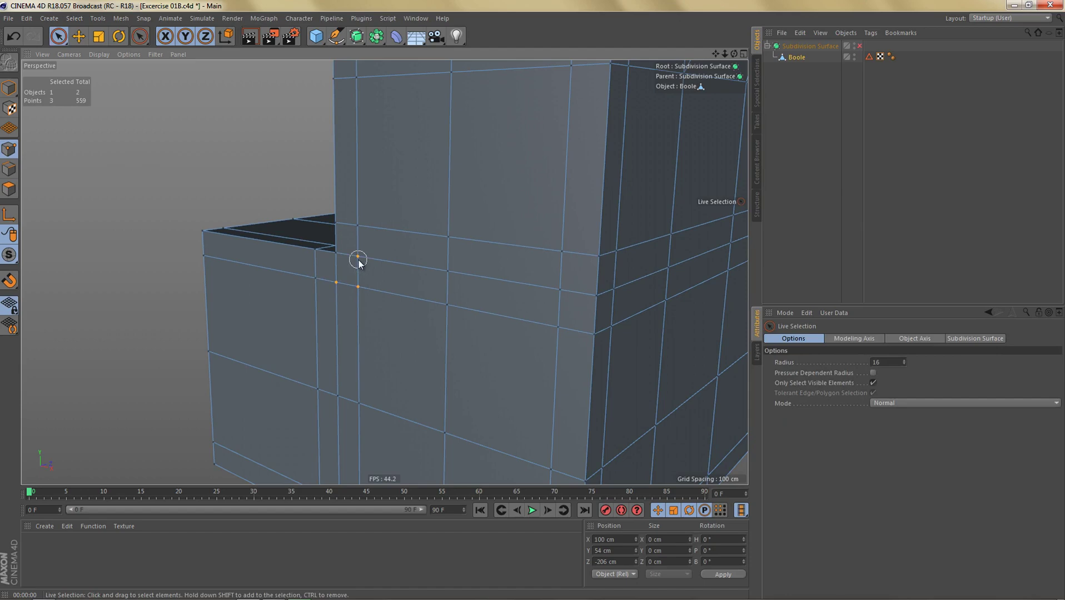
{"action": "key", "text": "space"}
{"action": "left_click", "coordinate": [358, 287]}
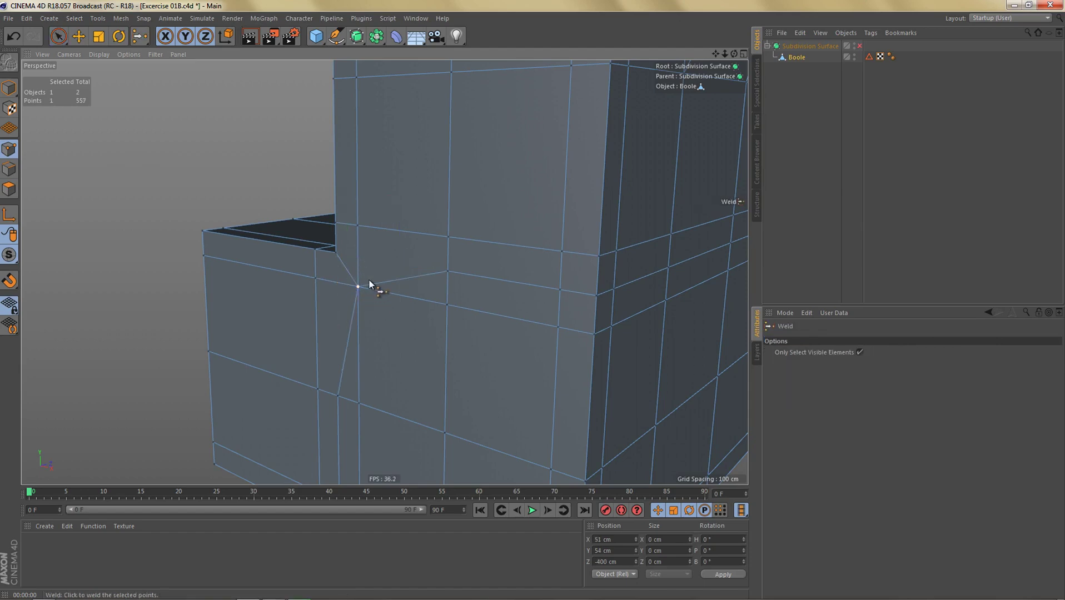
Step: Delete the skewed middle edge run descending from the welded point on the side face and crossing the underside
{"action": "right_click_drag", "start_coordinate": [368, 280], "coordinate": [355, 289], "text": "alt"}
{"action": "left_click_drag", "start_coordinate": [355, 289], "coordinate": [448, 288], "text": "alt"}
{"action": "key", "text": "Return"}
{"action": "right_click_drag", "start_coordinate": [428, 311], "coordinate": [427, 314], "text": "alt"}
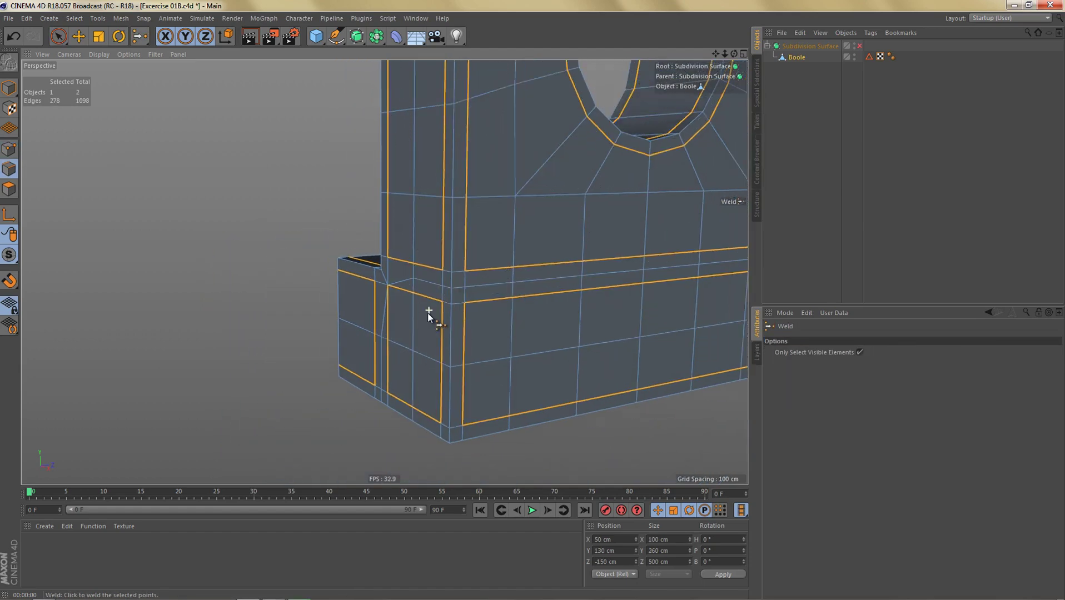
{"action": "scroll", "coordinate": [428, 311], "scroll_direction": "down", "scroll_amount": 3}
{"action": "middle_click_drag", "start_coordinate": [483, 301], "coordinate": [412, 309], "text": "alt"}
{"action": "key", "text": "e"}
{"action": "scroll", "coordinate": [464, 319], "scroll_direction": "down", "scroll_amount": 3}
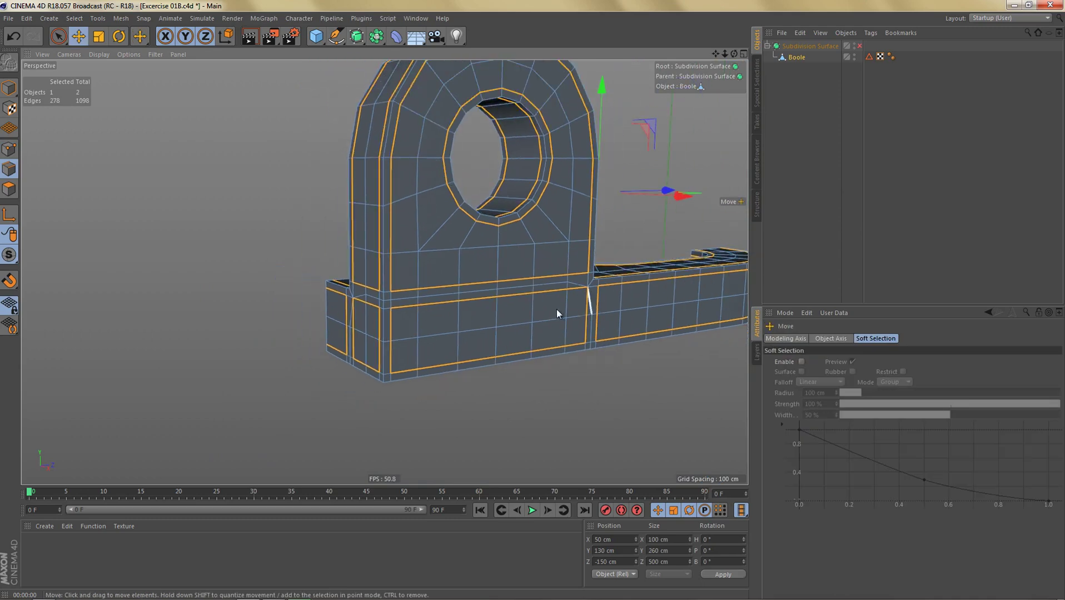
{"action": "left_click_drag", "start_coordinate": [556, 310], "coordinate": [595, 320], "text": "alt"}
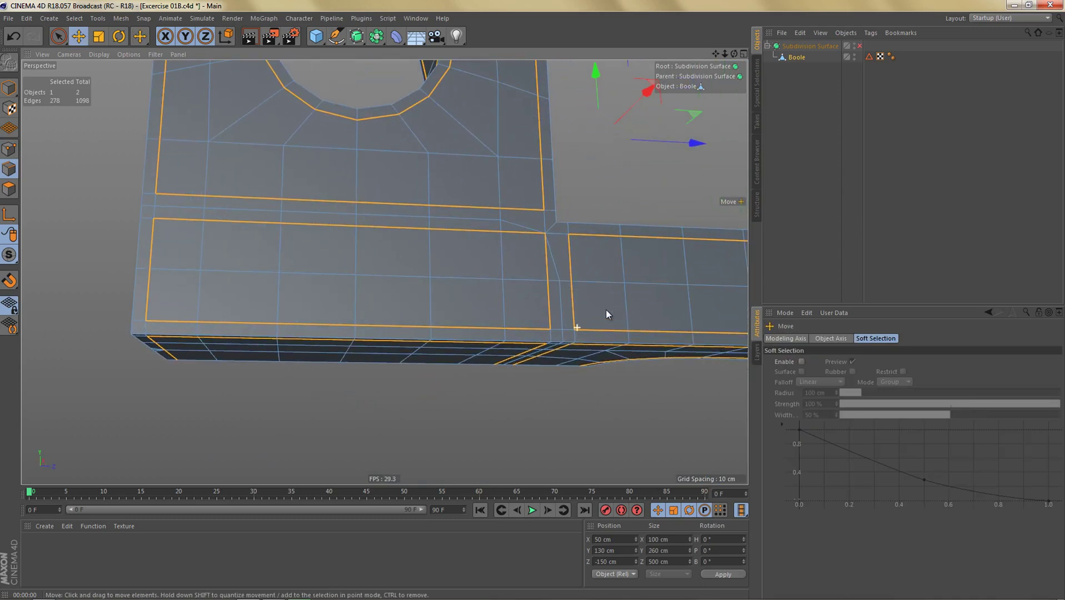
{"action": "scroll", "coordinate": [605, 310], "scroll_direction": "down", "scroll_amount": 3}
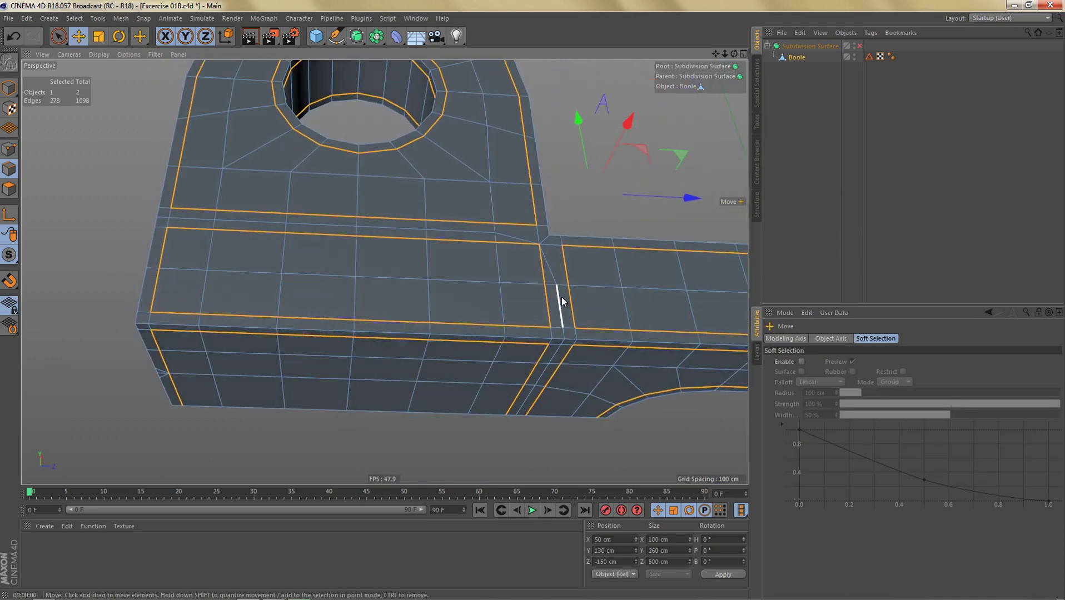
{"action": "double_click", "coordinate": [560, 300]}
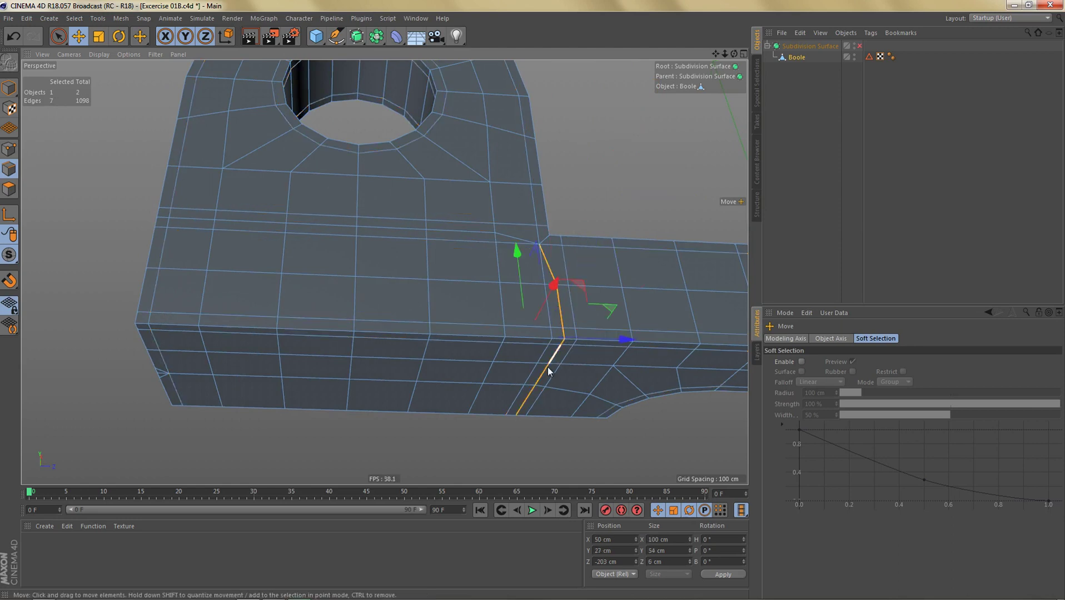
{"action": "key", "text": "Delete"}
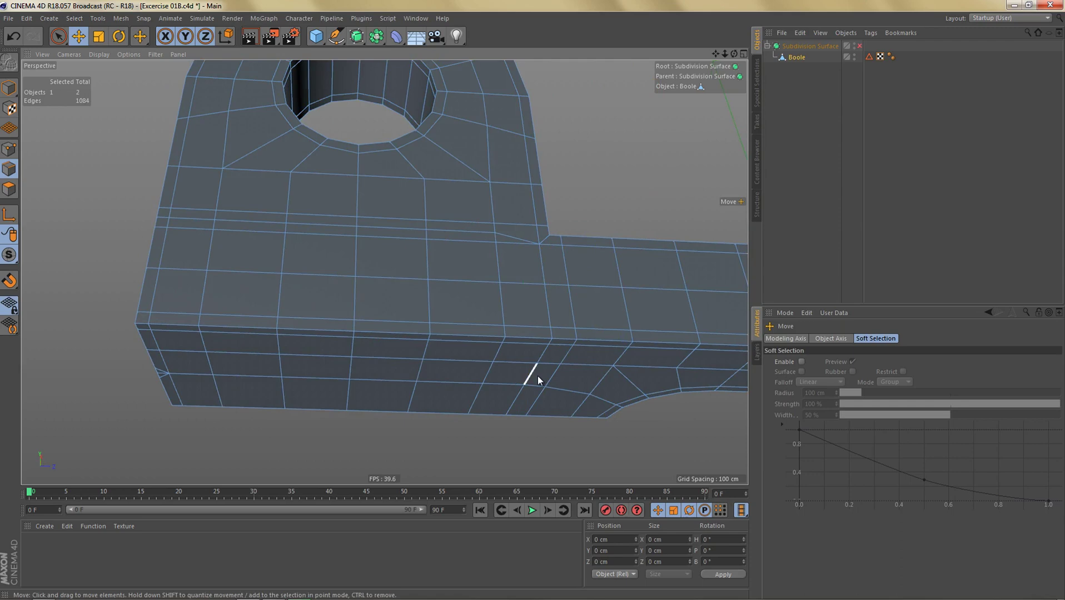
Step: Delete the middle of the three horizontal edge rows wrapping the upright between the two welded corner points
{"action": "middle_click_drag", "start_coordinate": [633, 364], "coordinate": [515, 312], "text": "alt"}
{"action": "left_click_drag", "start_coordinate": [516, 311], "coordinate": [506, 325], "text": "alt"}
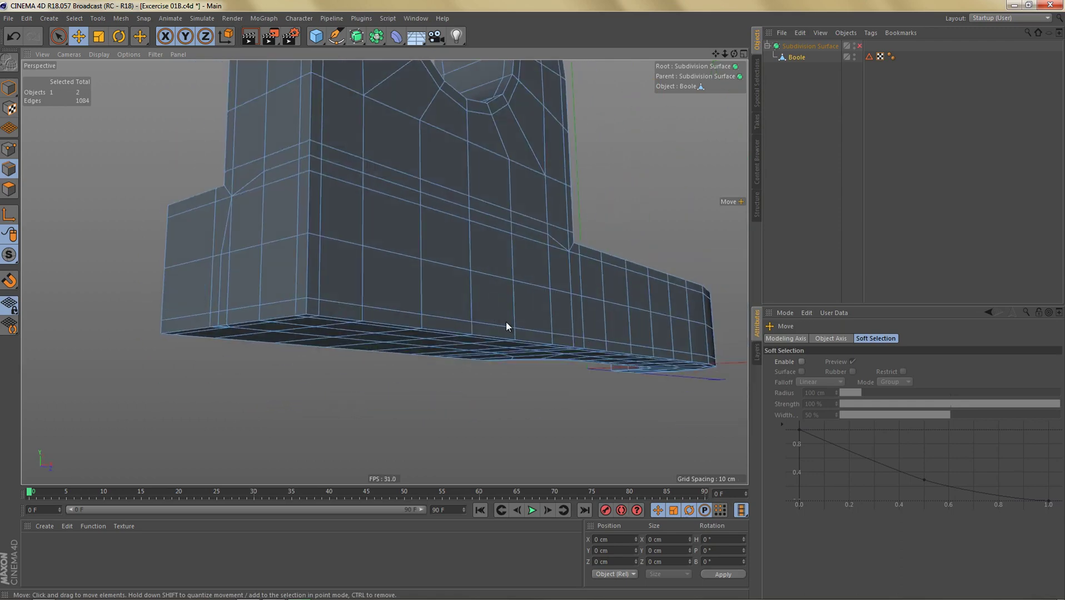
{"action": "middle_click_drag", "start_coordinate": [506, 322], "coordinate": [523, 348], "text": "alt"}
{"action": "left_click", "coordinate": [404, 218]}
{"action": "double_click", "coordinate": [405, 219]}
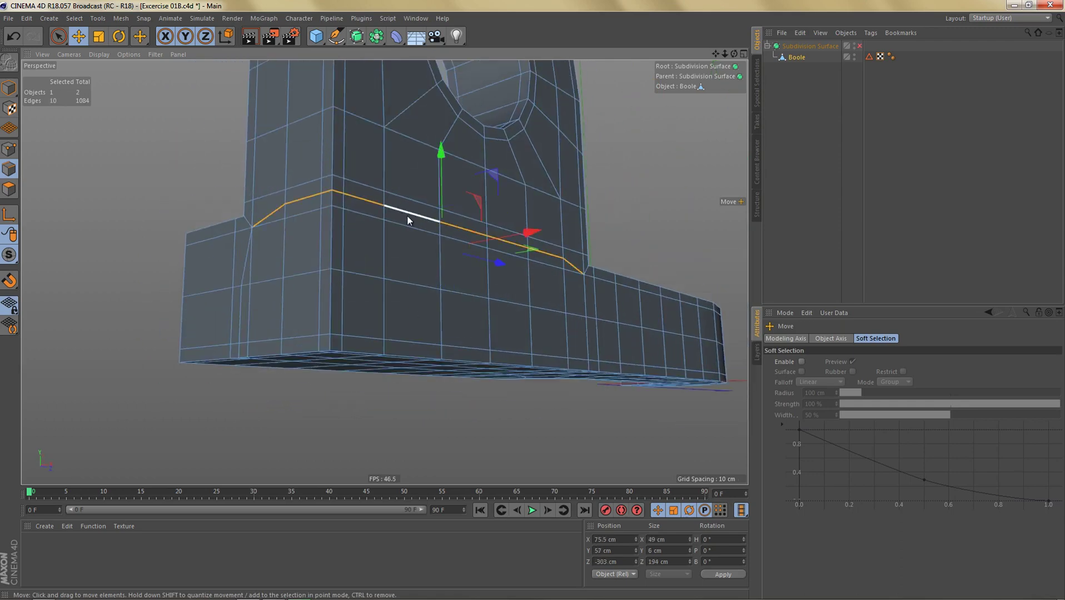
{"action": "key", "text": "Delete"}
Step: Delete the skewed vertical edge run descending from the welded point on the end face
{"action": "left_click_drag", "start_coordinate": [418, 281], "coordinate": [325, 262], "text": "alt"}
{"action": "double_click", "coordinate": [323, 257]}
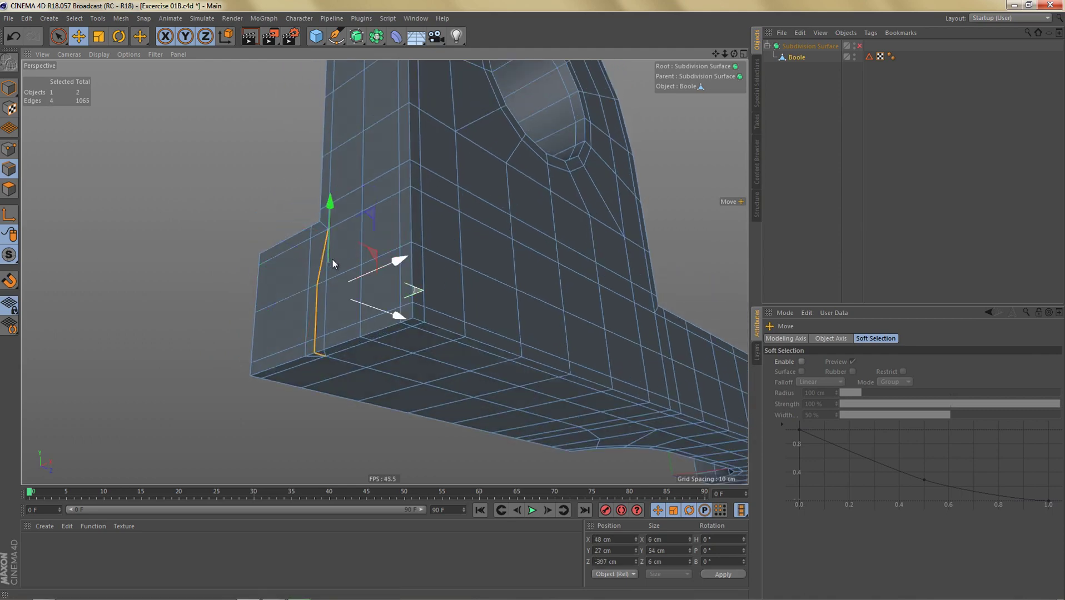
{"action": "key", "text": "Delete"}
Step: Preview the bracket with the Subdivision Surface enabled, examine the smoothed corners from several angles, and disable it again
{"action": "left_click_drag", "start_coordinate": [329, 351], "coordinate": [419, 315], "text": "alt"}
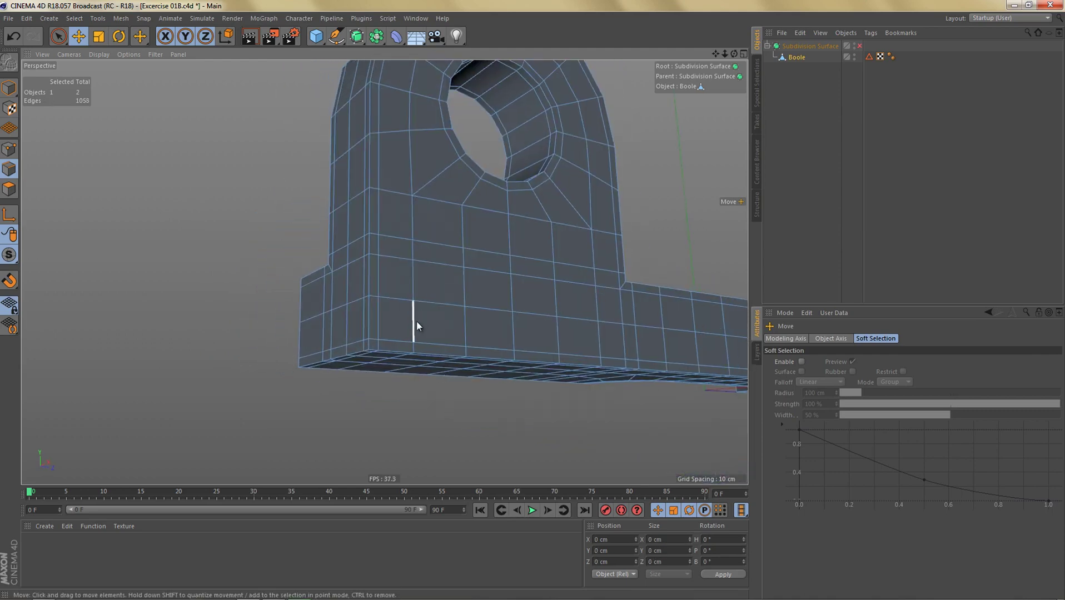
{"action": "key", "text": "q"}
{"action": "scroll", "coordinate": [408, 347], "scroll_direction": "down", "scroll_amount": 1}
{"action": "left_click_drag", "start_coordinate": [404, 354], "coordinate": [427, 334], "text": "alt"}
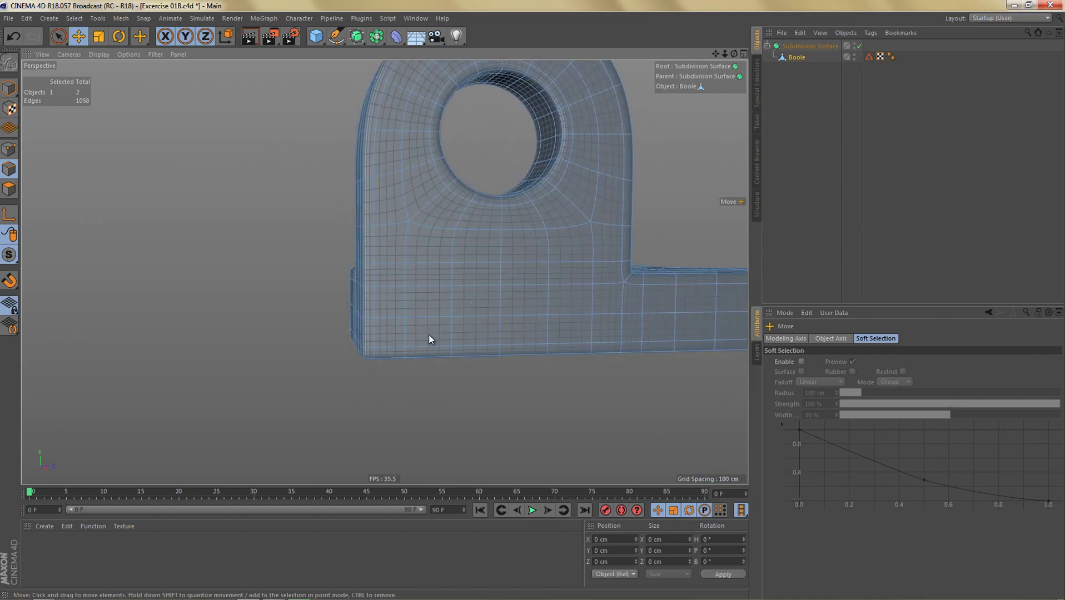
{"action": "key", "text": "Return"}
{"action": "right_click_drag", "start_coordinate": [422, 345], "coordinate": [395, 362], "text": "alt"}
{"action": "left_click_drag", "start_coordinate": [538, 290], "coordinate": [408, 328], "text": "alt"}
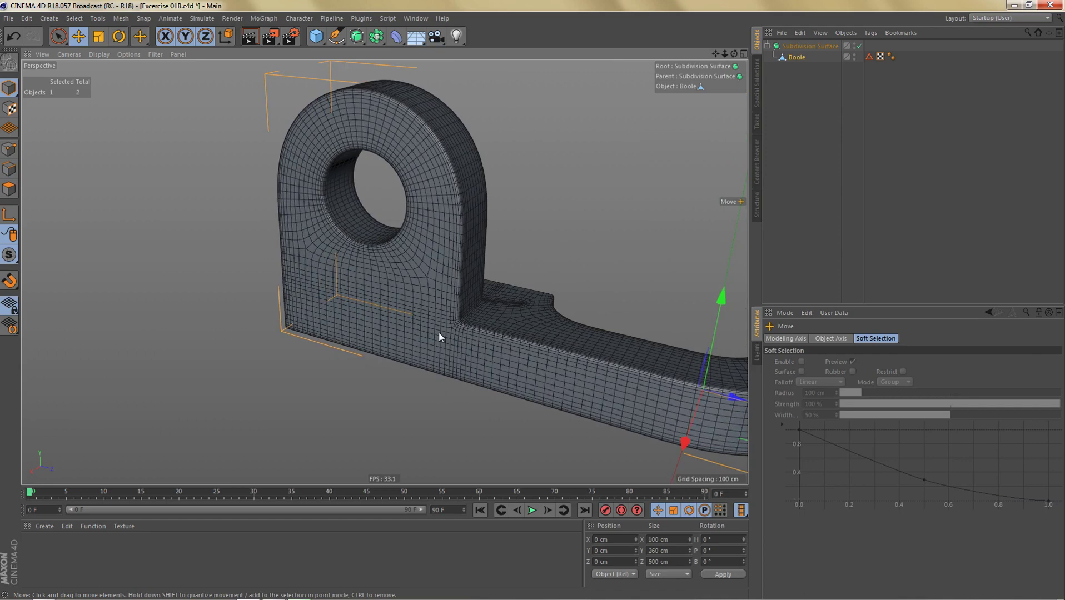
{"action": "left_click_drag", "start_coordinate": [443, 318], "coordinate": [503, 277], "text": "alt"}
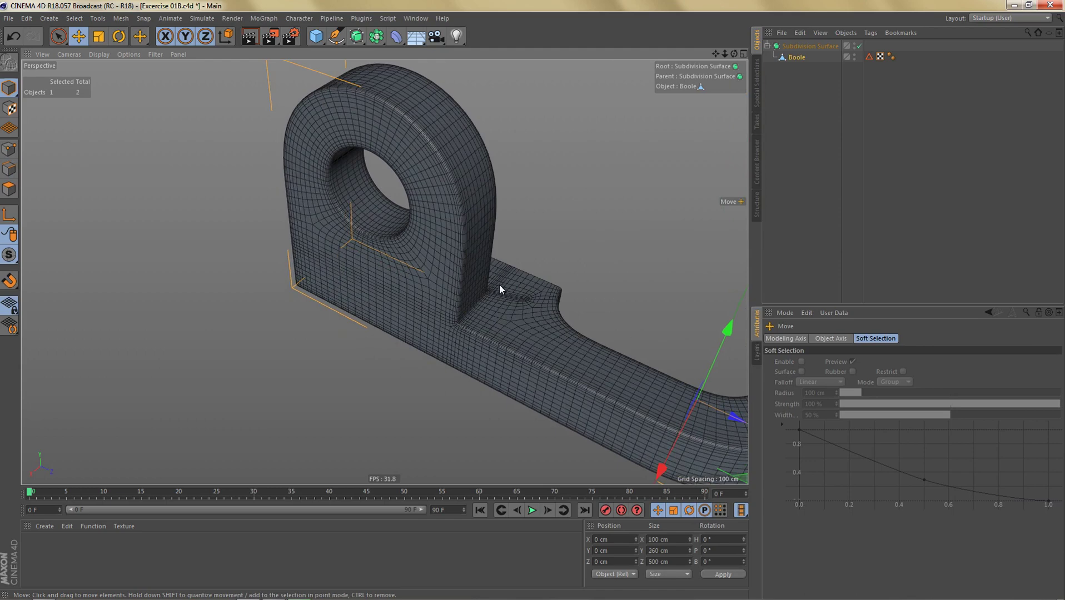
{"action": "left_click_drag", "start_coordinate": [454, 322], "coordinate": [495, 287], "text": "alt"}
{"action": "key", "text": "q"}
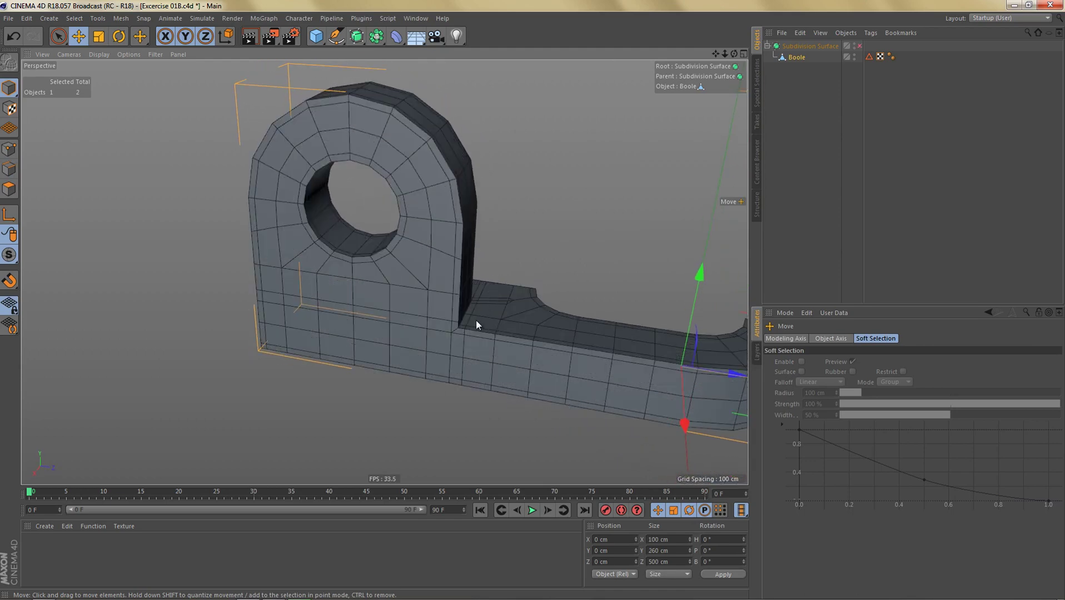
Step: Connect the welded corner point on the end face to the grid point diagonally below it with a new edge
{"action": "key", "text": "Return"}
{"action": "left_click_drag", "start_coordinate": [389, 315], "coordinate": [528, 277], "text": "alt"}
{"action": "right_click_drag", "start_coordinate": [345, 323], "coordinate": [376, 312], "text": "alt"}
{"action": "left_click_drag", "start_coordinate": [376, 310], "coordinate": [400, 308], "text": "alt"}
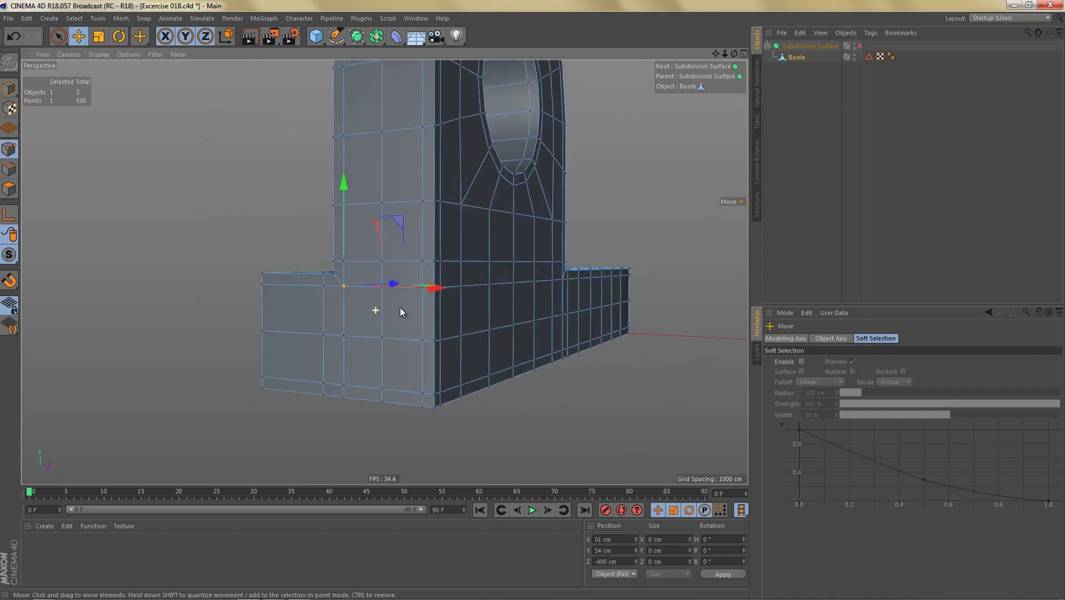
{"action": "left_click", "coordinate": [381, 339], "text": "shift"}
{"action": "left_click_drag", "start_coordinate": [538, 284], "coordinate": [424, 295], "text": "alt"}
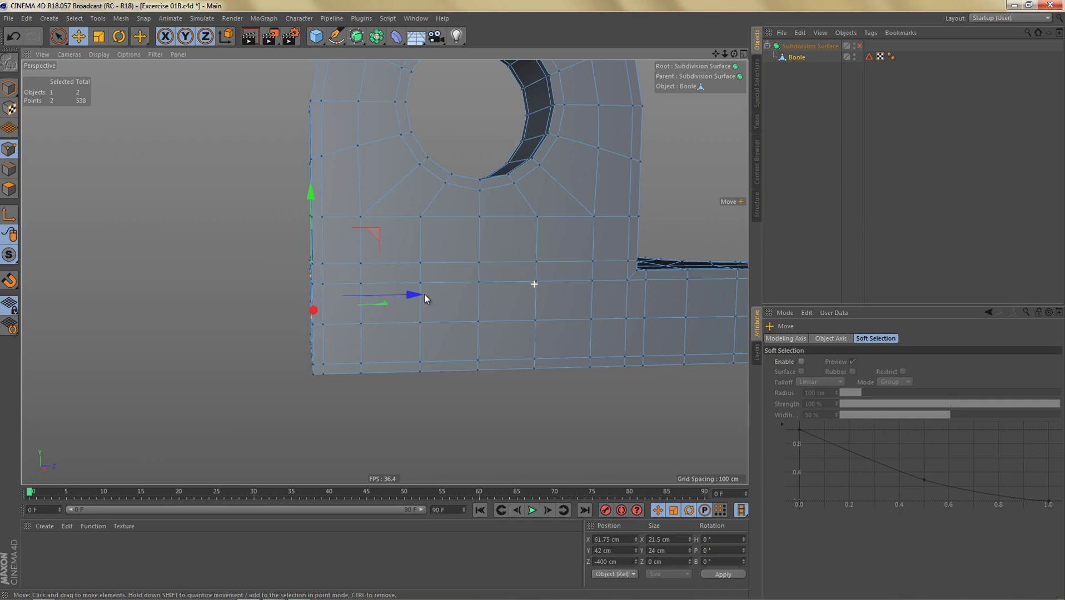
Step: Connect the welded corner point on the side face to the grid point diagonally below it with a new edge
{"action": "key", "text": "space"}
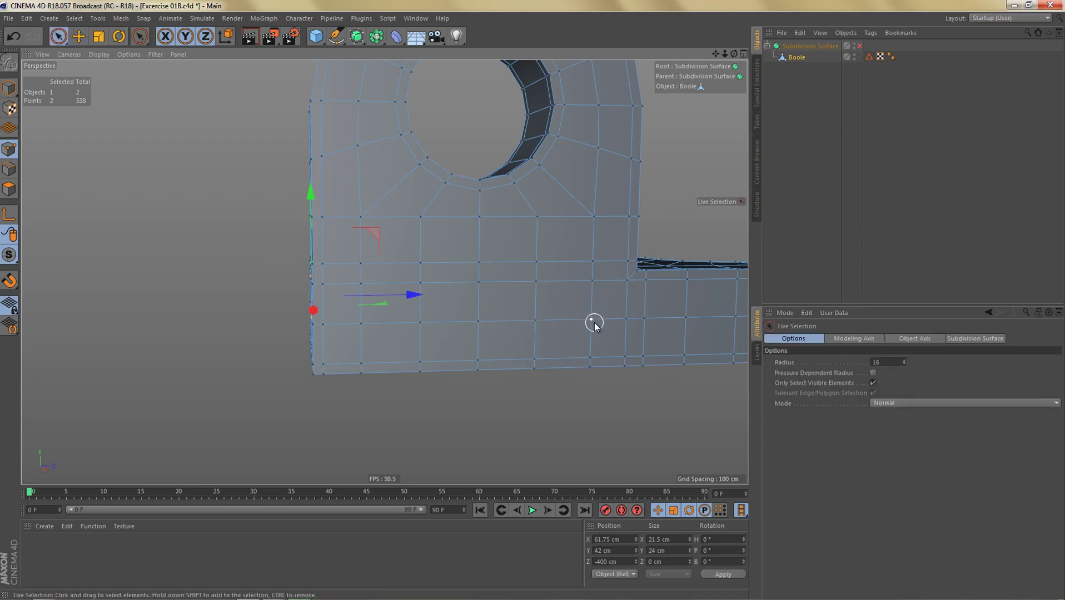
{"action": "left_click", "coordinate": [593, 320]}
{"action": "left_click", "coordinate": [626, 283], "text": "shift"}
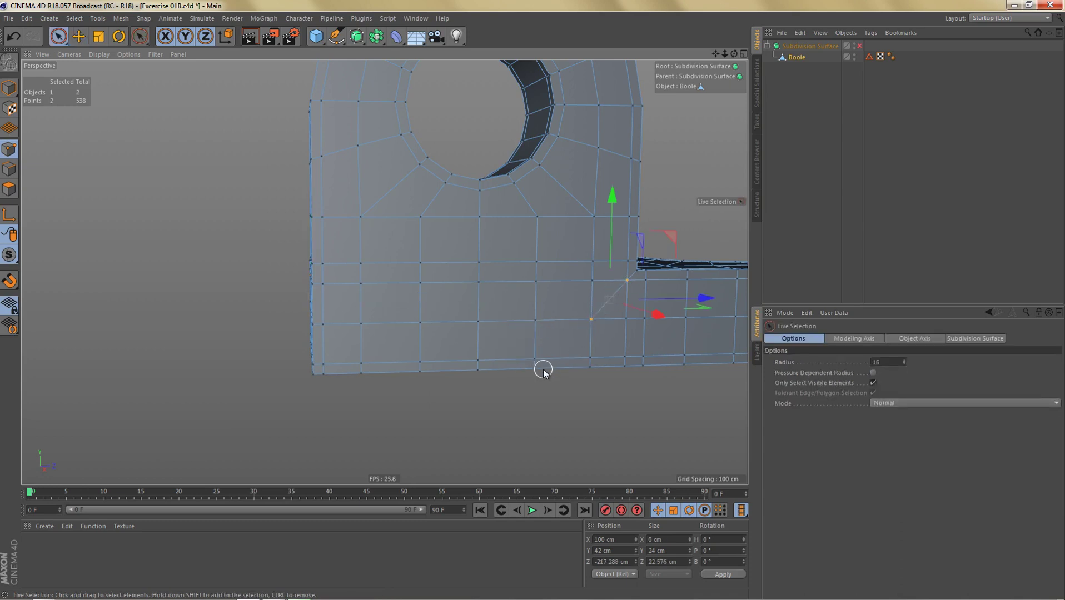
{"action": "mouse_move", "coordinate": [557, 325]}
{"action": "left_mouse_down", "text": "alt"}
{"action": "mouse_move", "coordinate": [562, 278]}
{"action": "mouse_move", "coordinate": [578, 306]}
{"action": "mouse_move", "coordinate": [563, 306]}
{"action": "left_mouse_up", "text": "alt"}
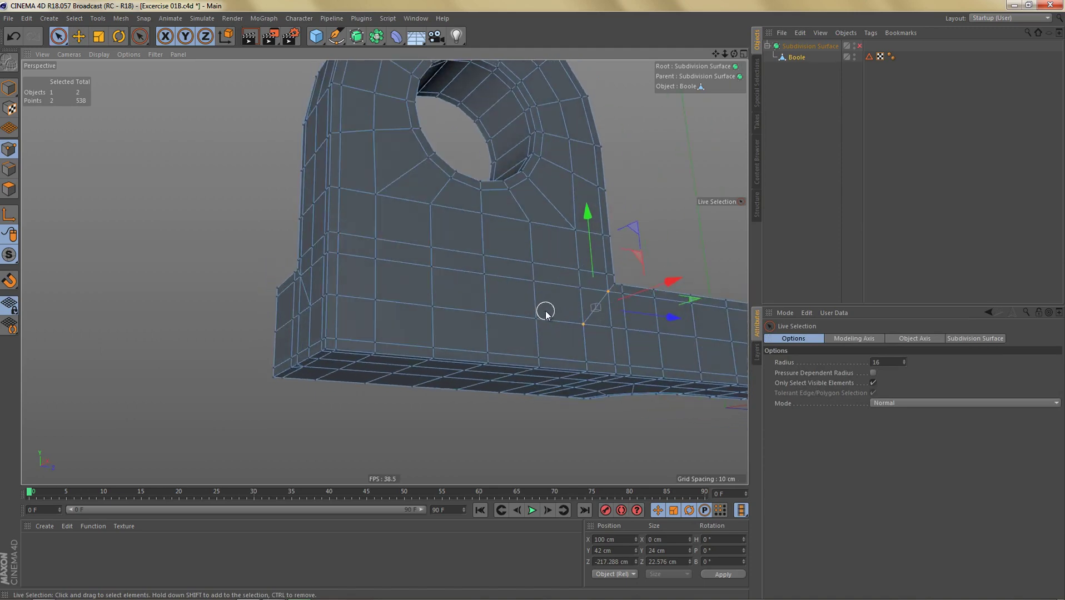
Step: Delete the remaining vertical edge run directly below the side face's welded corner point, including its continuation across the underside
{"action": "key", "text": "Return"}
{"action": "mouse_move", "coordinate": [574, 355]}
{"action": "middle_mouse_down", "text": "alt"}
{"action": "mouse_move", "coordinate": [548, 338]}
{"action": "mouse_move", "coordinate": [580, 348]}
{"action": "middle_mouse_up", "text": "alt"}
{"action": "key", "text": "Return"}
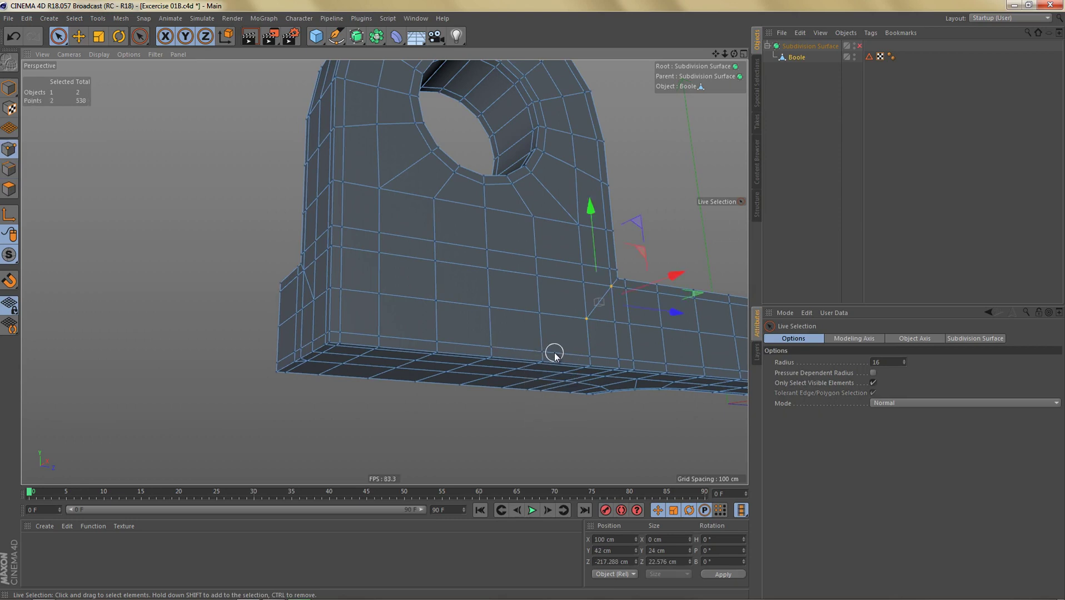
{"action": "key", "text": "Return"}
{"action": "left_click_drag", "start_coordinate": [616, 341], "coordinate": [565, 329], "text": "alt"}
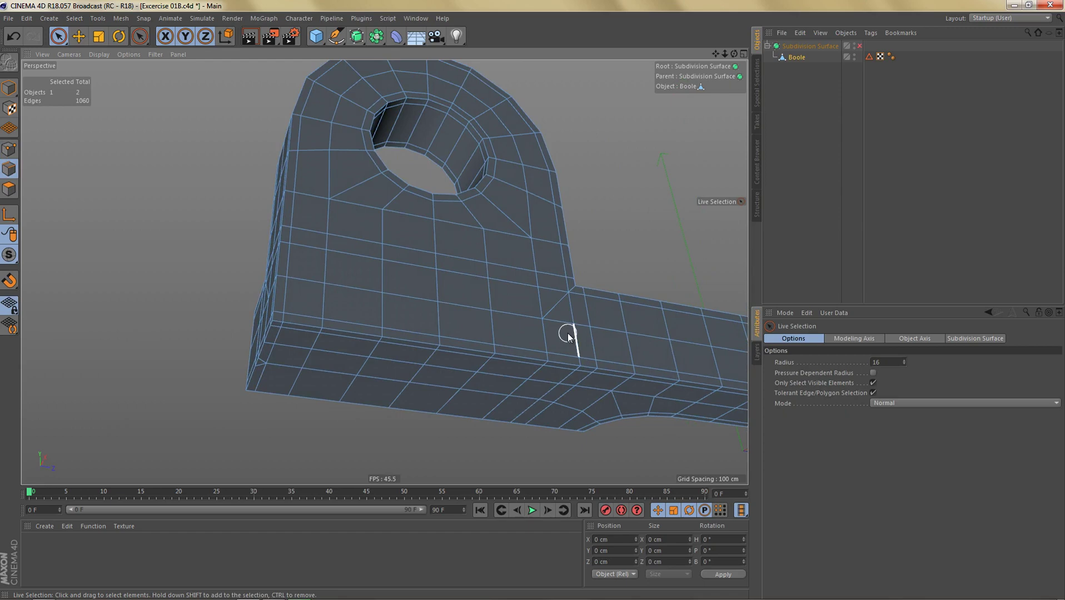
{"action": "key", "text": "e"}
{"action": "double_click", "coordinate": [572, 315]}
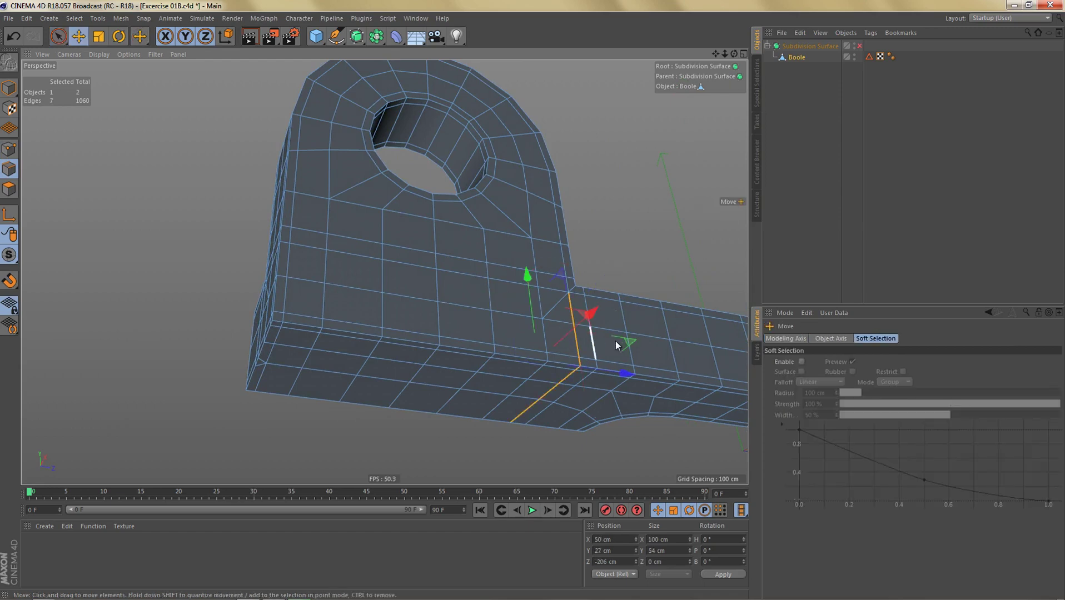
{"action": "key", "text": "Delete"}
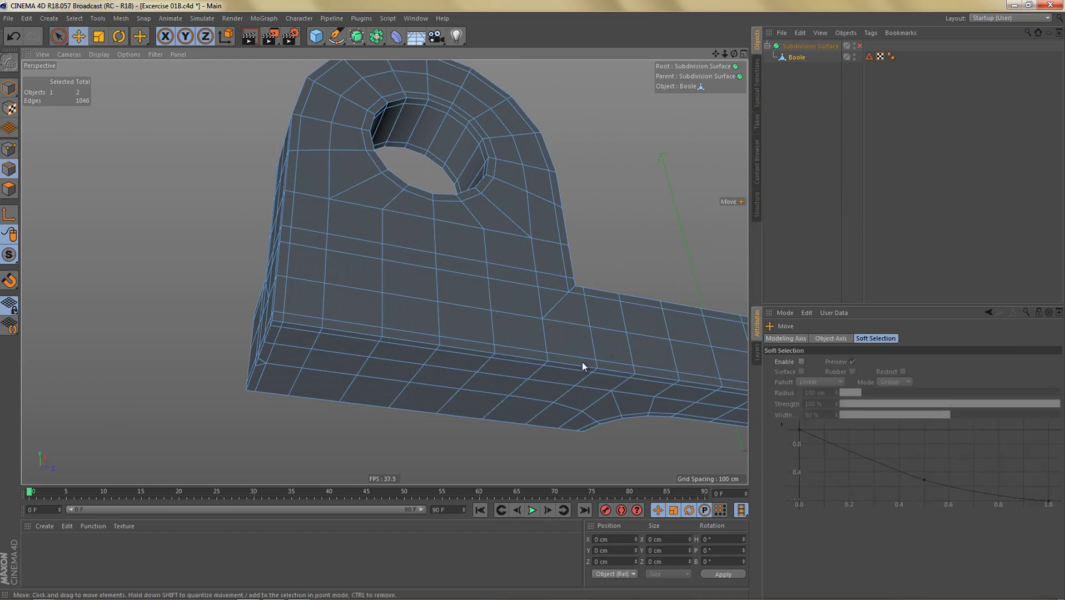
Step: Delete the horizontal edge row level with the welded corner points that wraps around the upright's end and side faces
{"action": "left_click_drag", "start_coordinate": [560, 361], "coordinate": [444, 293], "text": "alt"}
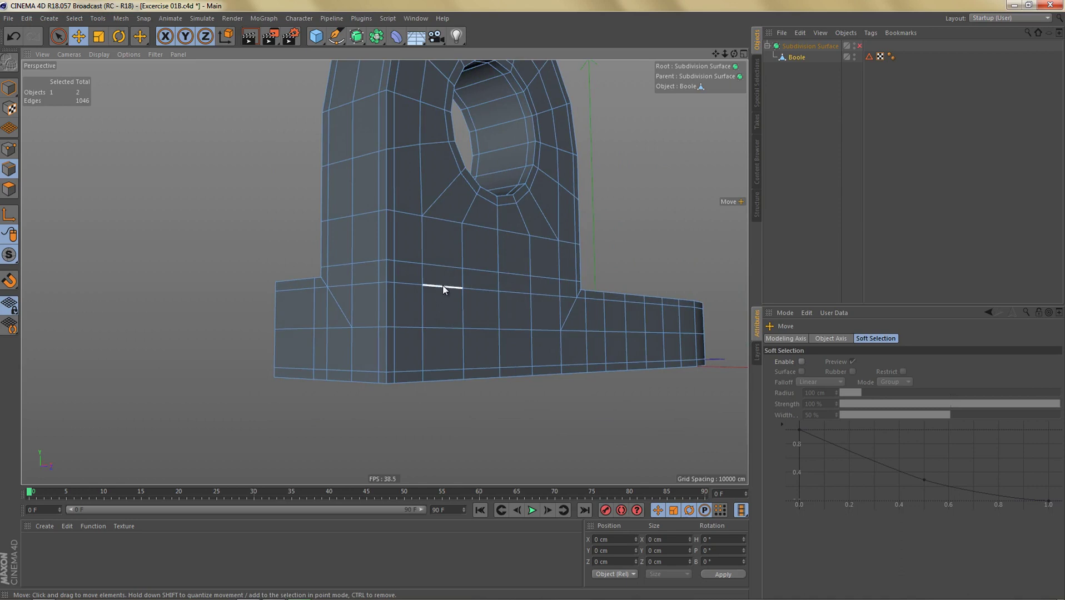
{"action": "double_click", "coordinate": [443, 289]}
{"action": "key", "text": "Delete"}
Step: Delete the vertical edge run directly below the welded corner point on the support's end face
{"action": "left_click_drag", "start_coordinate": [451, 359], "coordinate": [384, 314], "text": "alt"}
{"action": "double_click", "coordinate": [329, 355]}
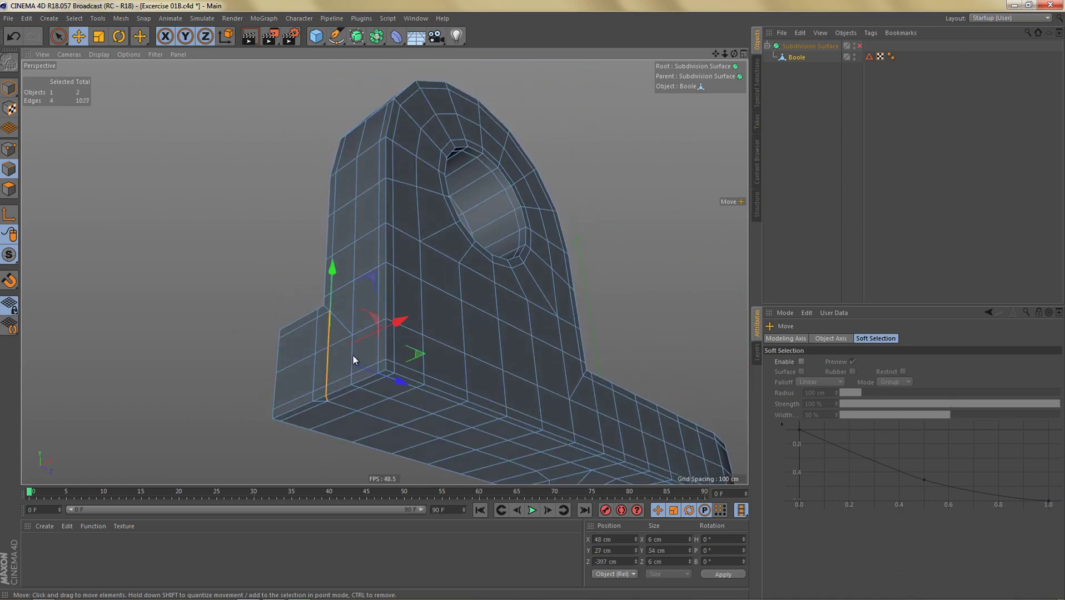
{"action": "key", "text": "Delete"}
Step: Select the lengthwise row of points across the bracket's underside, starting below the support's end face
{"action": "left_click_drag", "start_coordinate": [433, 369], "coordinate": [464, 307], "text": "alt"}
{"action": "key", "text": "Return"}
{"action": "key", "text": "space"}
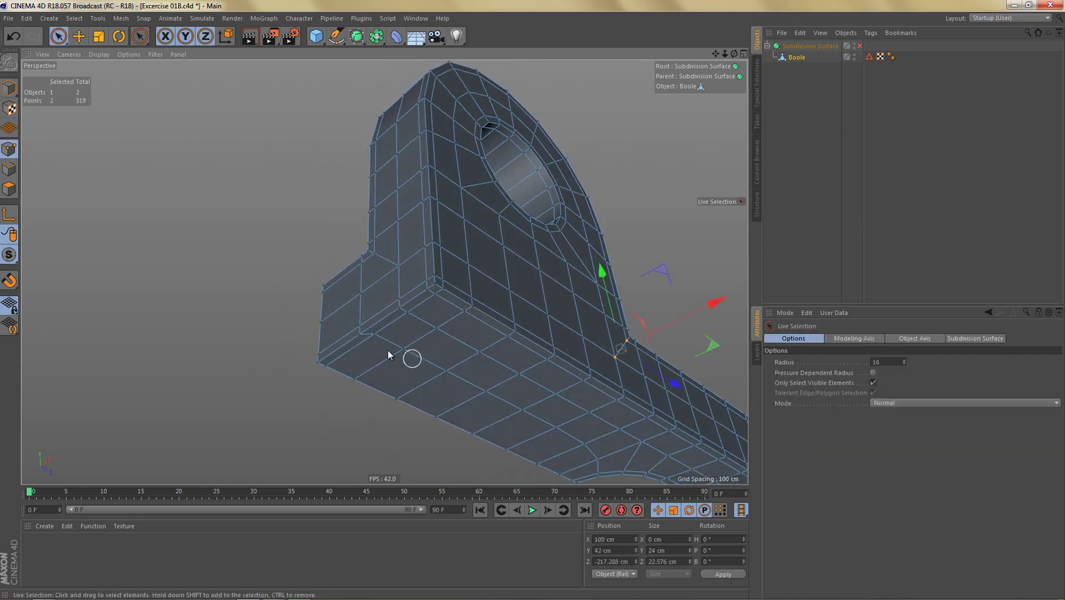
{"action": "left_click_drag", "start_coordinate": [375, 336], "coordinate": [435, 363]}
{"action": "left_click_drag", "start_coordinate": [540, 422], "coordinate": [582, 449]}
{"action": "right_click_drag", "start_coordinate": [441, 358], "coordinate": [499, 359], "text": "alt"}
{"action": "middle_click_drag", "start_coordinate": [497, 359], "coordinate": [494, 315], "text": "alt"}
{"action": "left_click_drag", "start_coordinate": [604, 324], "coordinate": [593, 335]}
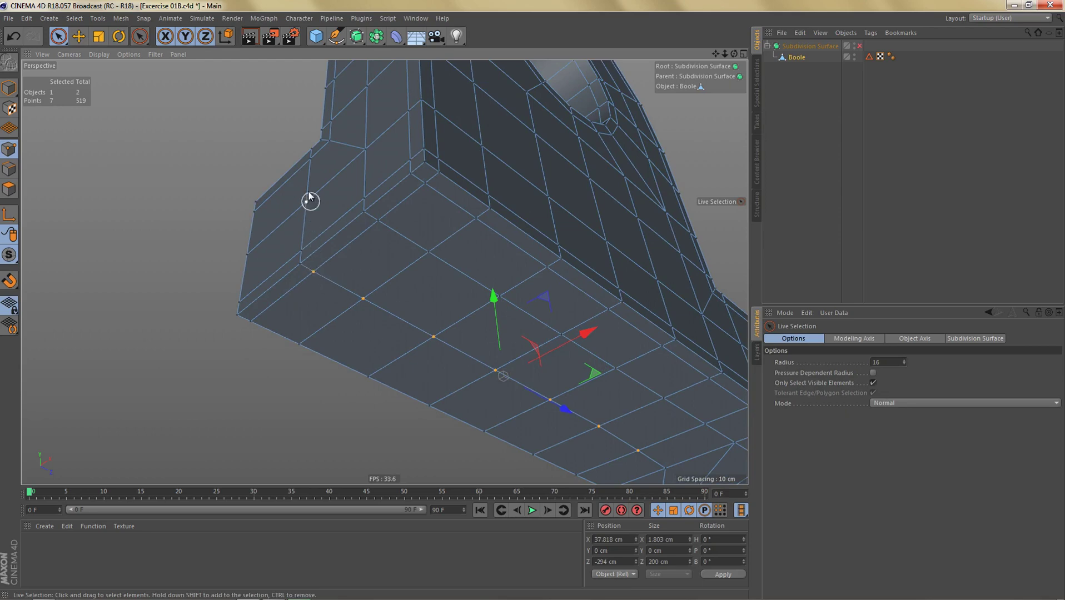
Step: Turn on the Subdivision Surface and render the view to check the support's holed side face and base junction
{"action": "right_click_drag", "start_coordinate": [346, 302], "coordinate": [322, 355], "text": "alt"}
{"action": "left_click_drag", "start_coordinate": [447, 283], "coordinate": [432, 348], "text": "alt"}
{"action": "key", "text": "q"}
{"action": "left_click_drag", "start_coordinate": [509, 283], "coordinate": [482, 330], "text": "alt"}
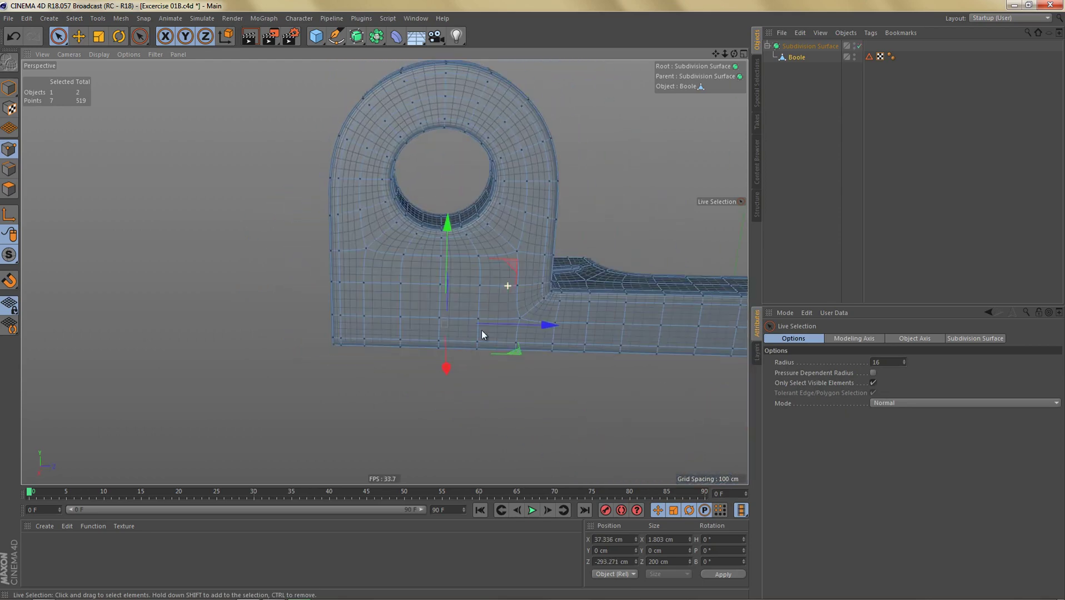
{"action": "middle_click_drag", "start_coordinate": [479, 250], "coordinate": [385, 271], "text": "alt"}
{"action": "left_click_drag", "start_coordinate": [472, 330], "coordinate": [423, 335], "text": "alt"}
{"action": "key", "text": "ctrl+r"}
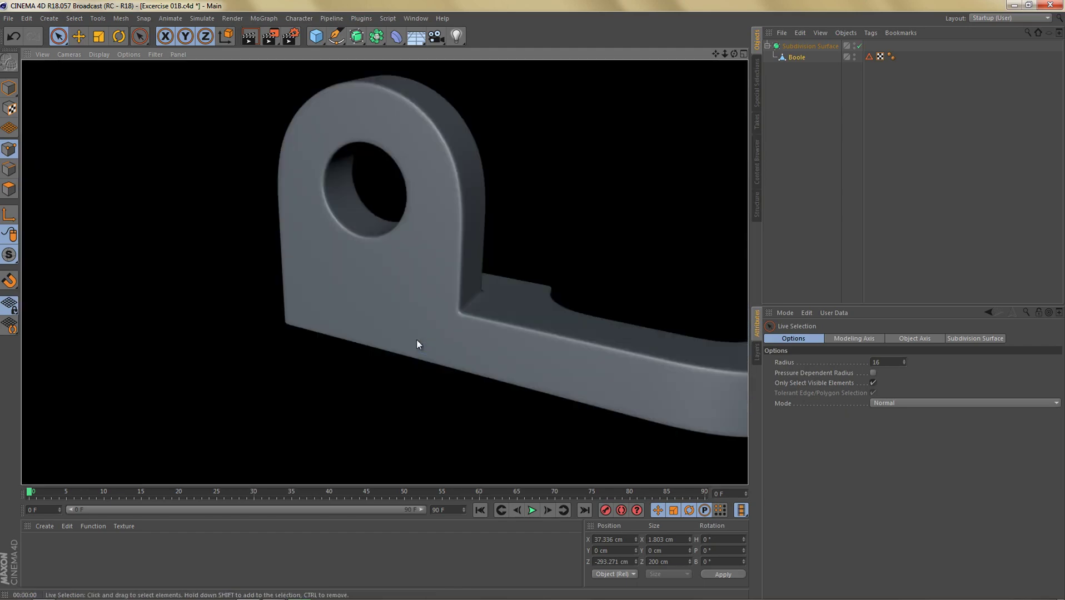
Step: Examine the subdivided mesh lines where the upright meets the base, viewing from several angles
{"action": "key", "text": "Tab"}
{"action": "key", "text": "Tab"}
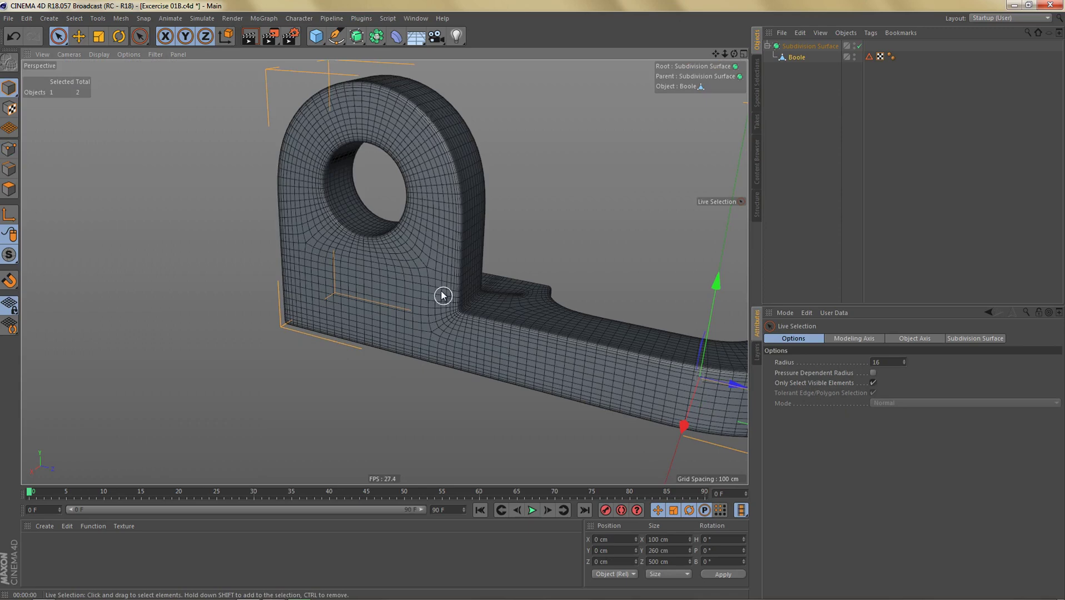
{"action": "left_click_drag", "start_coordinate": [439, 294], "coordinate": [354, 281], "text": "alt"}
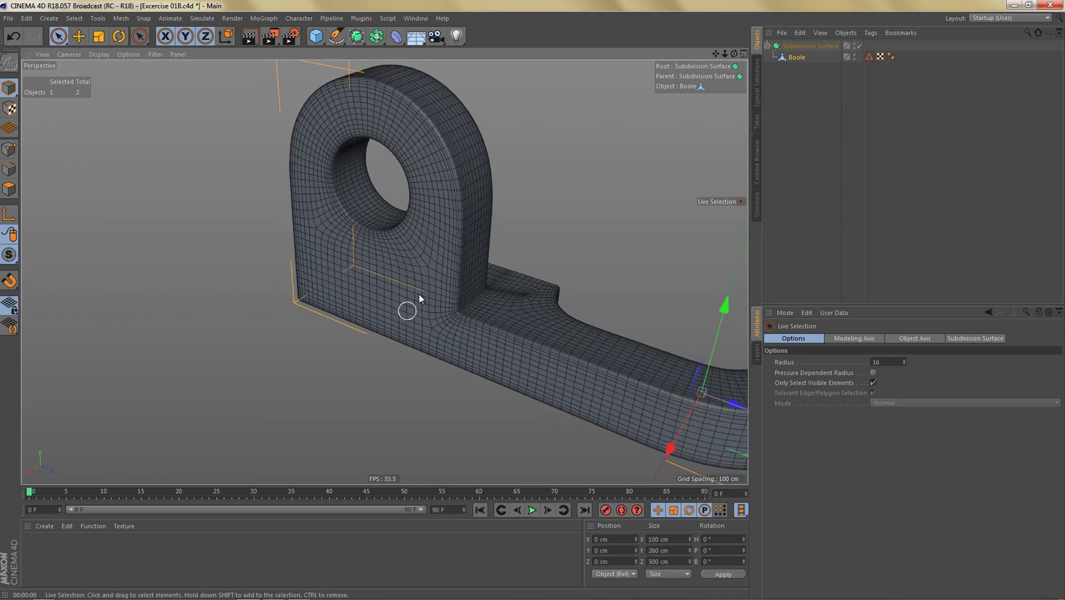
{"action": "left_click_drag", "start_coordinate": [482, 306], "coordinate": [532, 278], "text": "alt"}
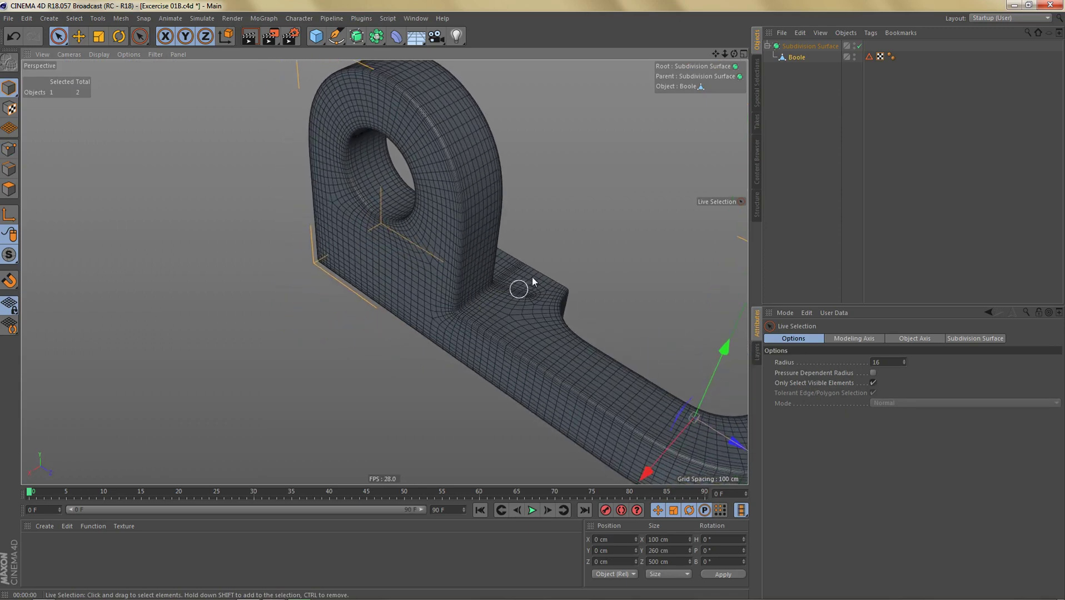
{"action": "left_click_drag", "start_coordinate": [494, 319], "coordinate": [447, 283], "text": "alt"}
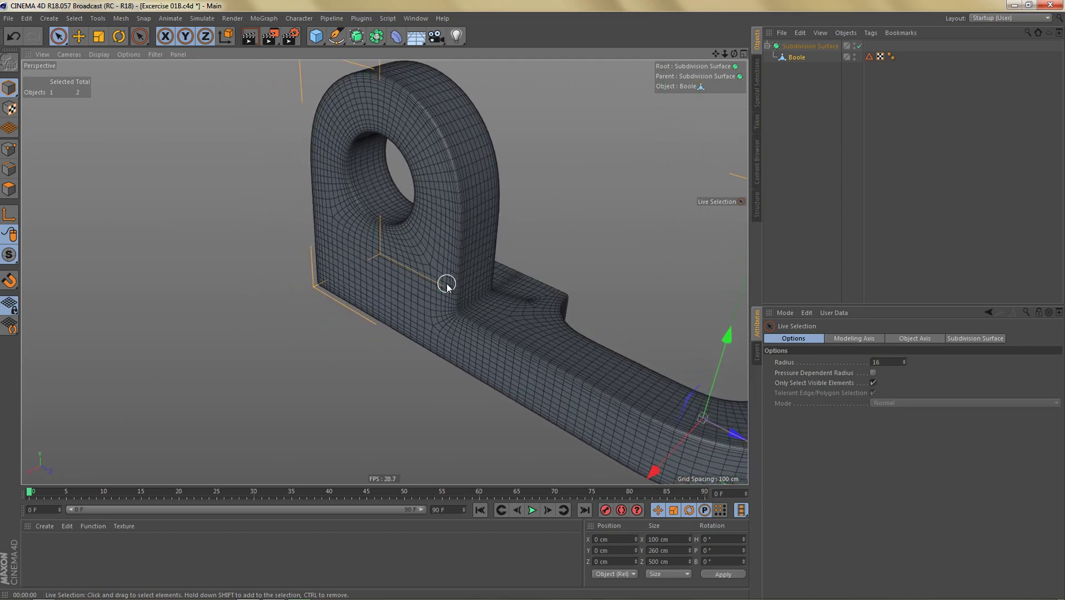
Step: Turn off the Subdivision Surface and weld the four clustered points between the upright's corner and the concave curve into one
{"action": "key", "text": "q"}
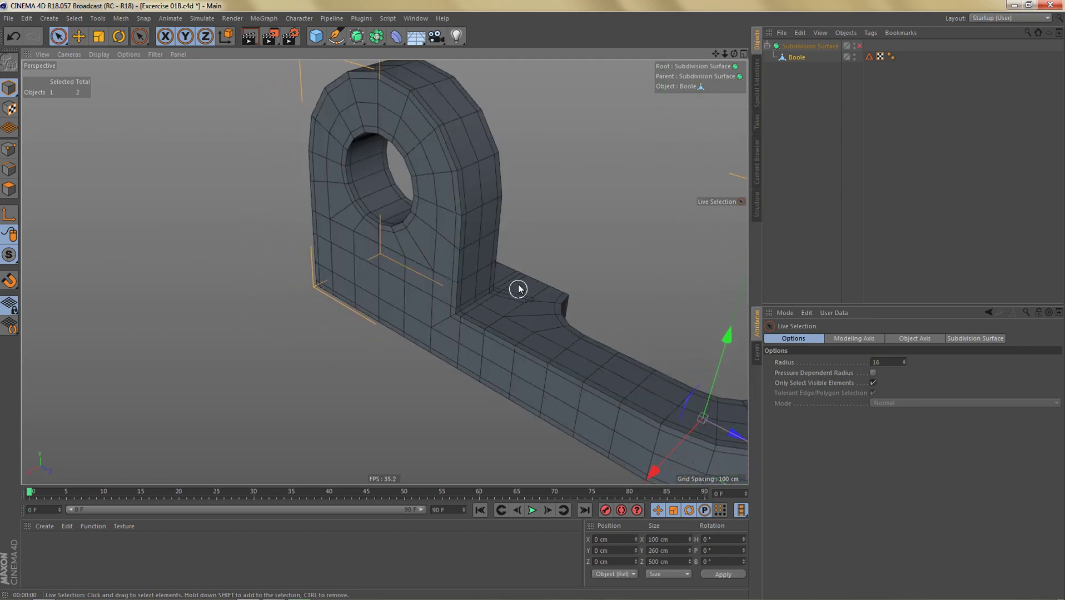
{"action": "key", "text": "v"}
{"action": "left_click", "coordinate": [517, 326]}
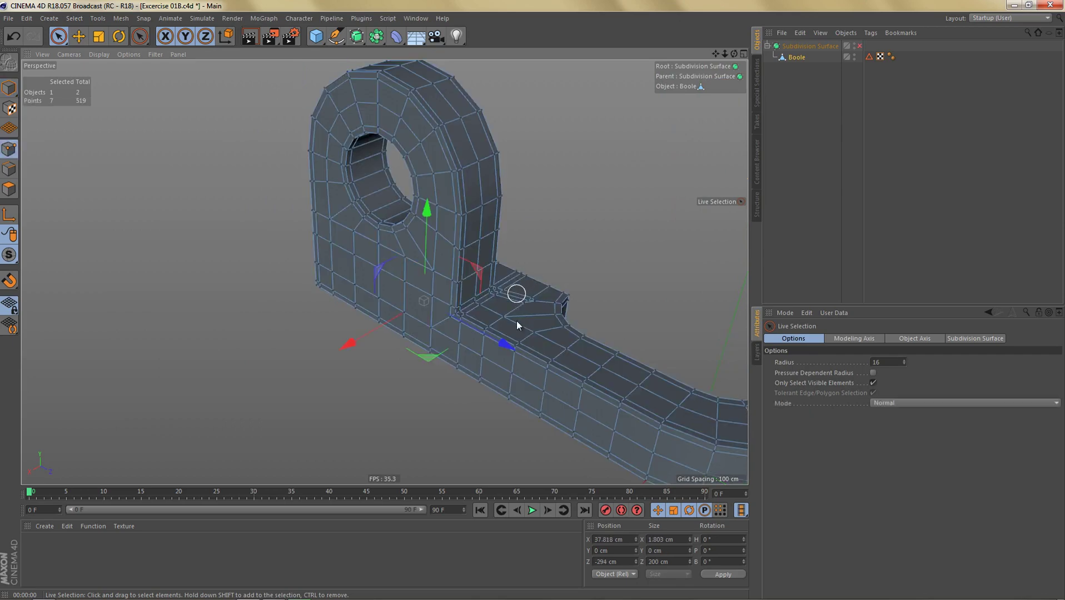
{"action": "left_click_drag", "start_coordinate": [536, 281], "coordinate": [381, 301], "text": "alt"}
{"action": "right_click_drag", "start_coordinate": [490, 296], "coordinate": [584, 257], "text": "alt"}
{"action": "left_click_drag", "start_coordinate": [563, 270], "coordinate": [506, 290], "text": "alt"}
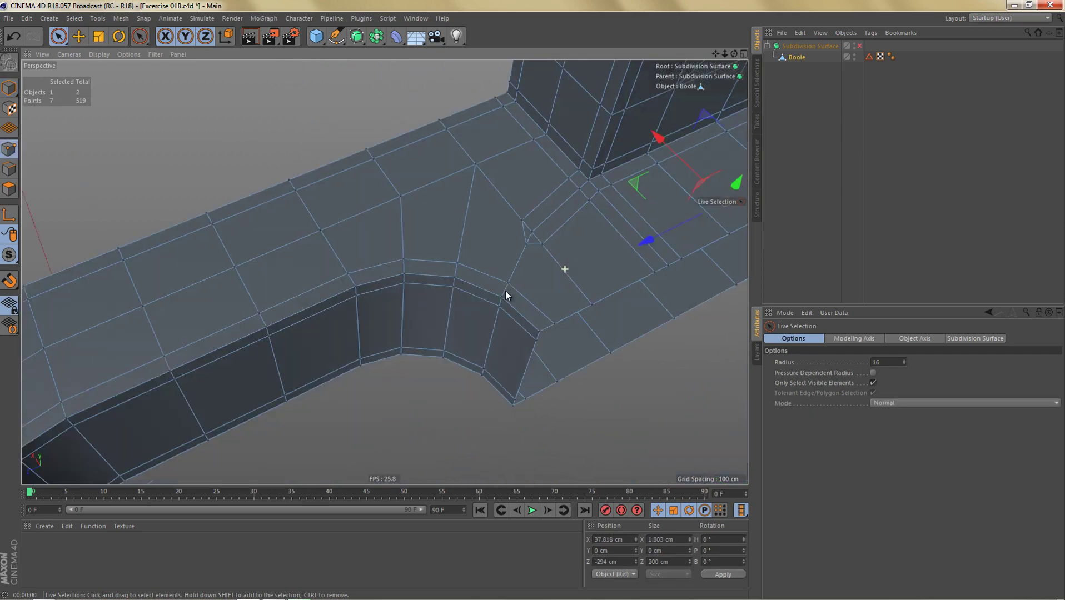
{"action": "right_click_drag", "start_coordinate": [540, 258], "coordinate": [575, 255], "text": "alt"}
{"action": "scroll", "coordinate": [576, 259], "scroll_direction": "up", "scroll_amount": 2}
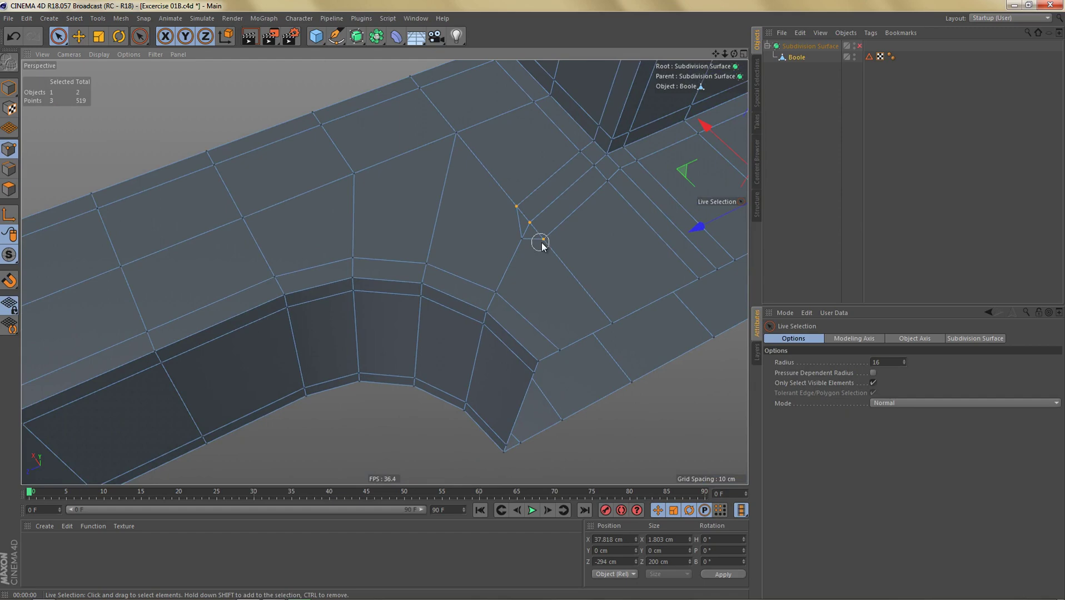
{"action": "key", "text": "m"}
{"action": "key", "text": "q"}
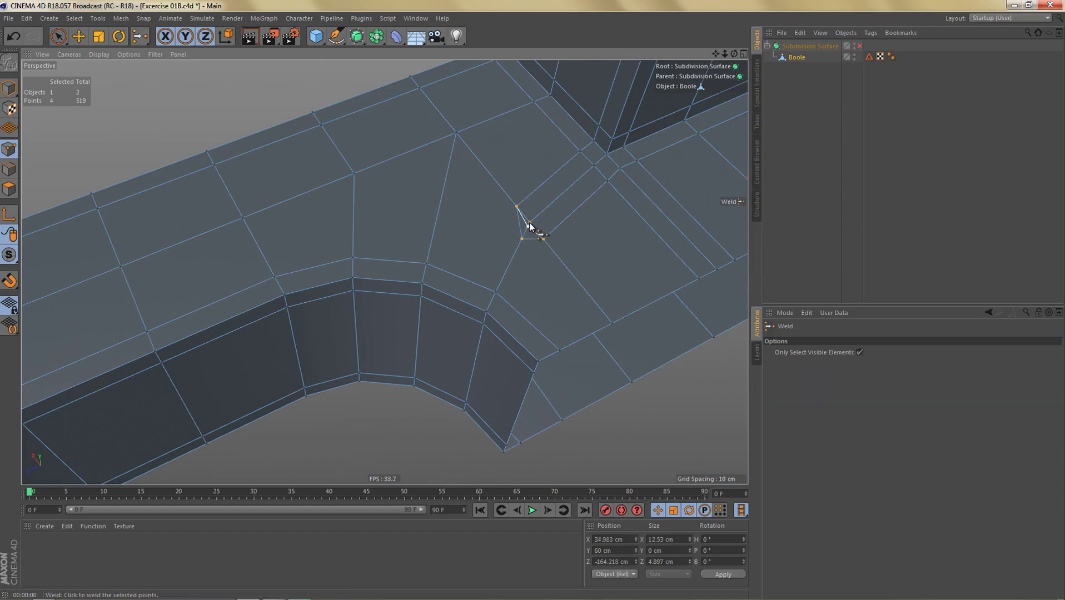
{"action": "left_click", "coordinate": [530, 221]}
Step: Weld the three points just outside the upright's bottom corner into the outermost one on the base's top face
{"action": "middle_click_drag", "start_coordinate": [615, 187], "coordinate": [525, 249], "text": "alt"}
{"action": "right_click_drag", "start_coordinate": [538, 224], "coordinate": [591, 204], "text": "alt"}
{"action": "key", "text": "space"}
{"action": "left_click_drag", "start_coordinate": [481, 224], "coordinate": [527, 236]}
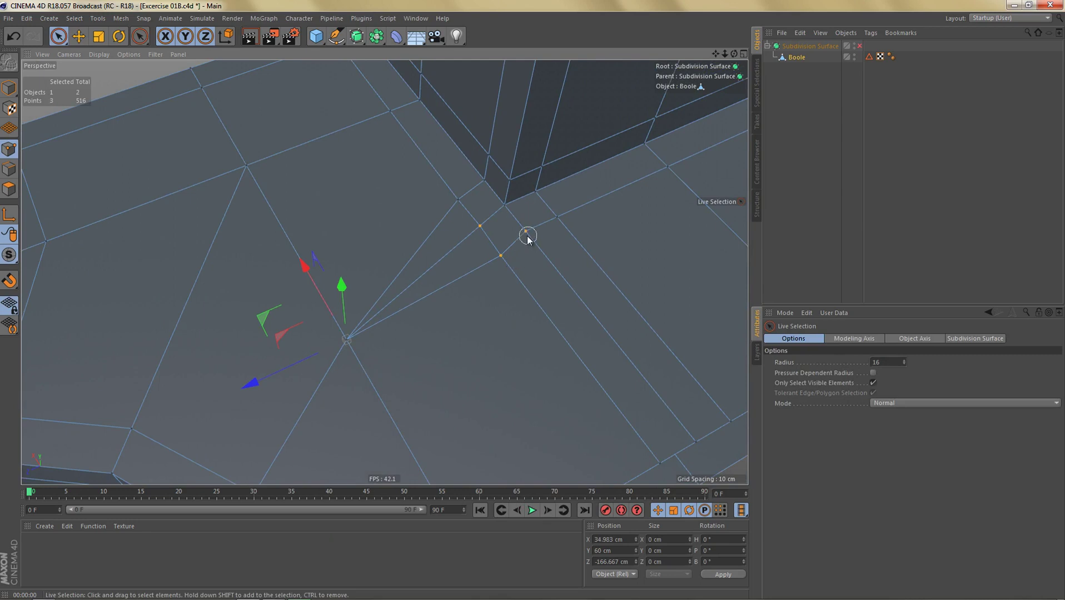
{"action": "key", "text": "m"}
{"action": "key", "text": "q"}
{"action": "left_click", "coordinate": [501, 256]}
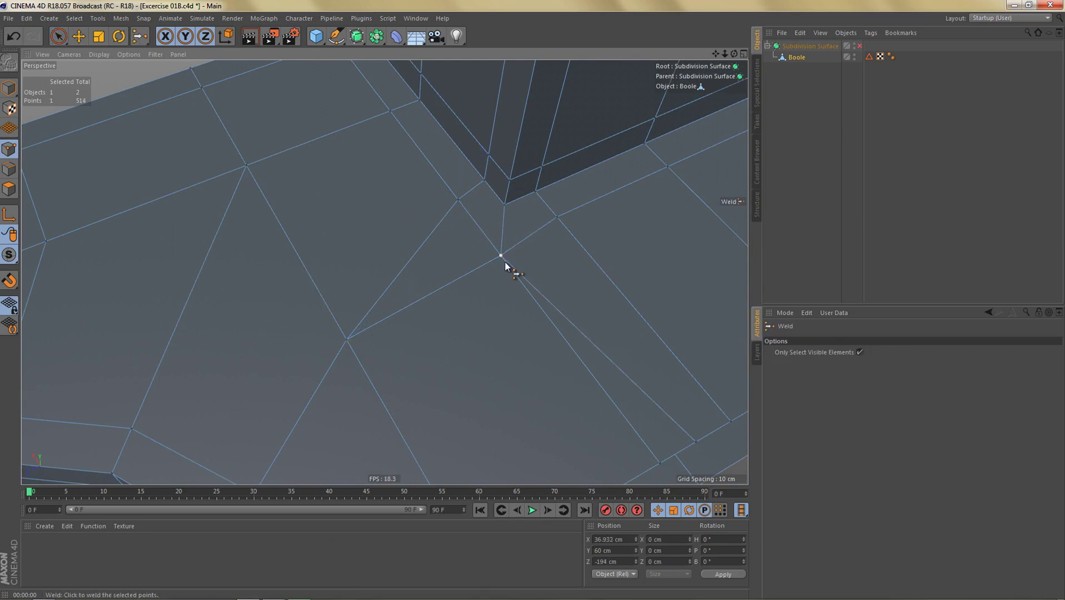
Step: Move the welded corner point to about X 39 cm and the neighbouring point along the upright's end to X 51 cm
{"action": "key", "text": "e"}
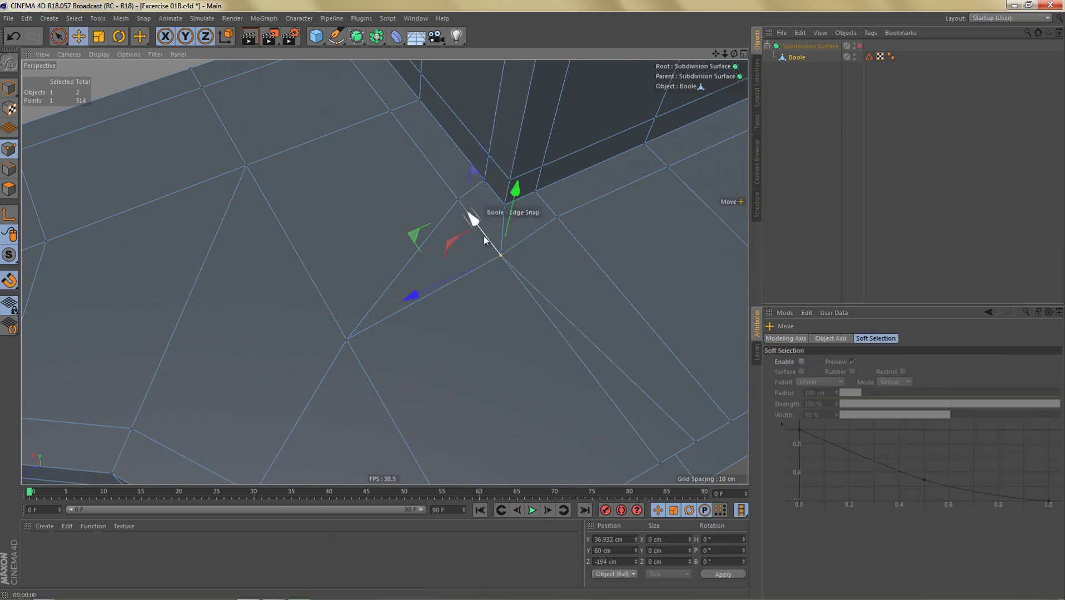
{"action": "left_click_drag", "start_coordinate": [503, 253], "coordinate": [558, 217]}
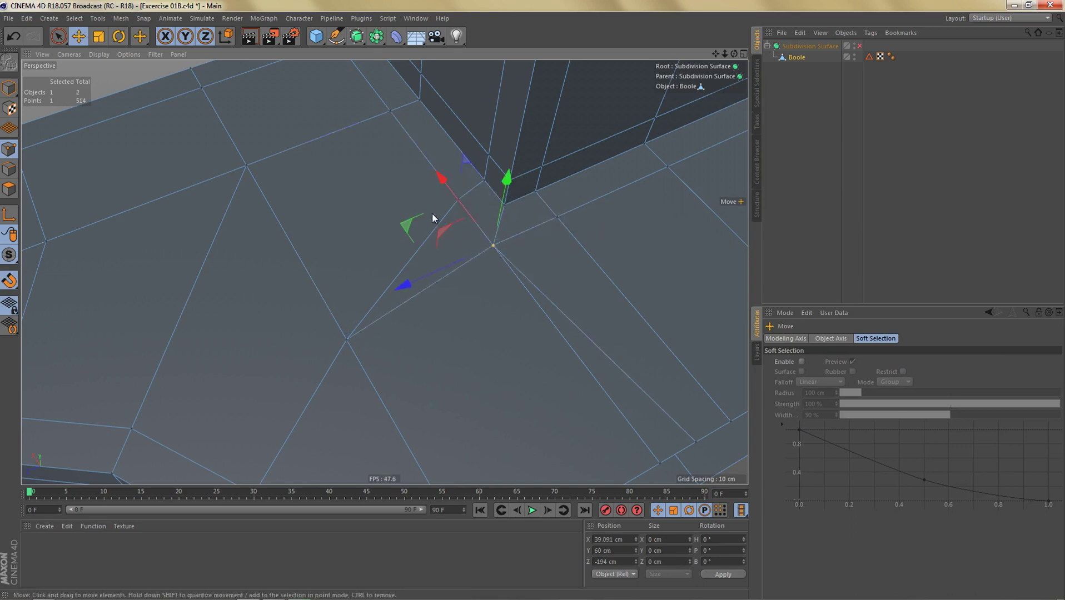
{"action": "left_click_drag", "start_coordinate": [432, 215], "coordinate": [467, 191]}
{"action": "scroll", "coordinate": [441, 213], "scroll_direction": "down", "scroll_amount": 6}
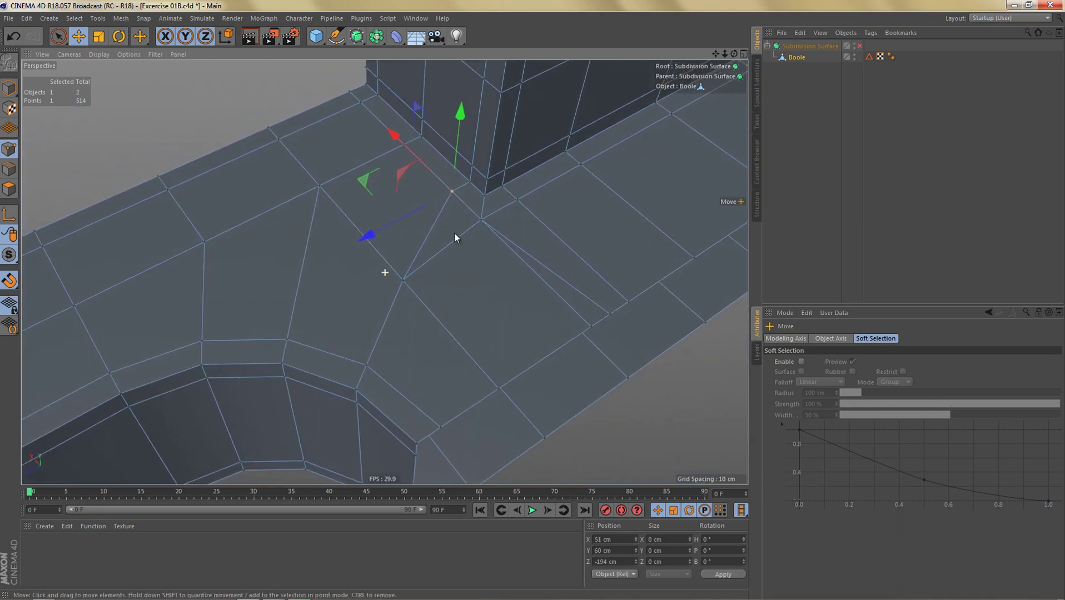
Step: Delete the thin diagonal edge fanning out from the welded corner point across the base's top face
{"action": "middle_click_drag", "start_coordinate": [454, 233], "coordinate": [438, 231], "text": "alt"}
{"action": "key", "text": "Return"}
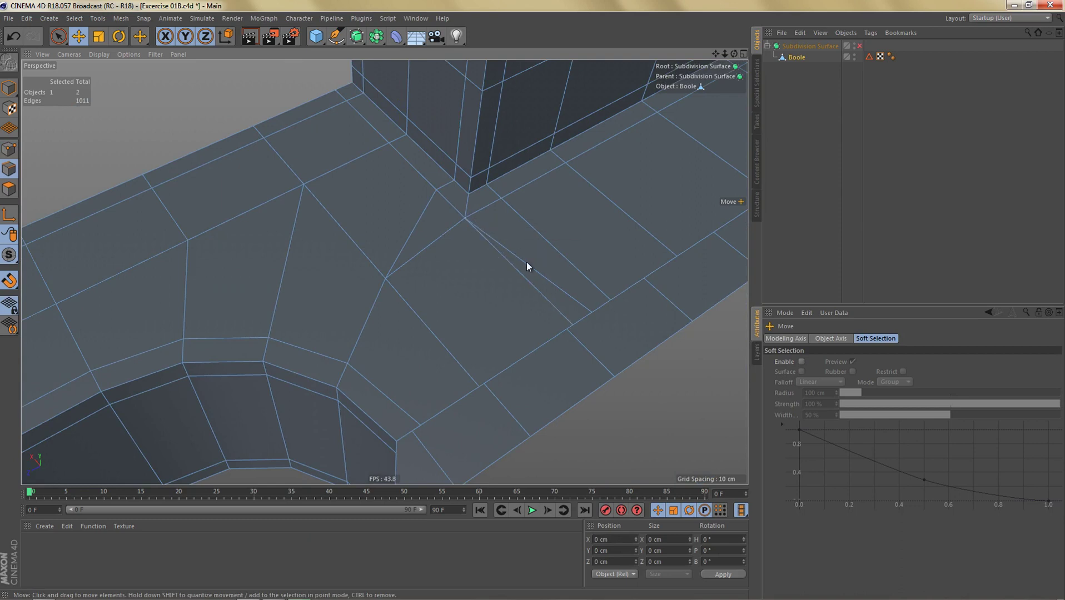
{"action": "left_click", "coordinate": [527, 263]}
{"action": "key", "text": "Delete"}
{"action": "scroll", "coordinate": [514, 239], "scroll_direction": "down", "scroll_amount": 3}
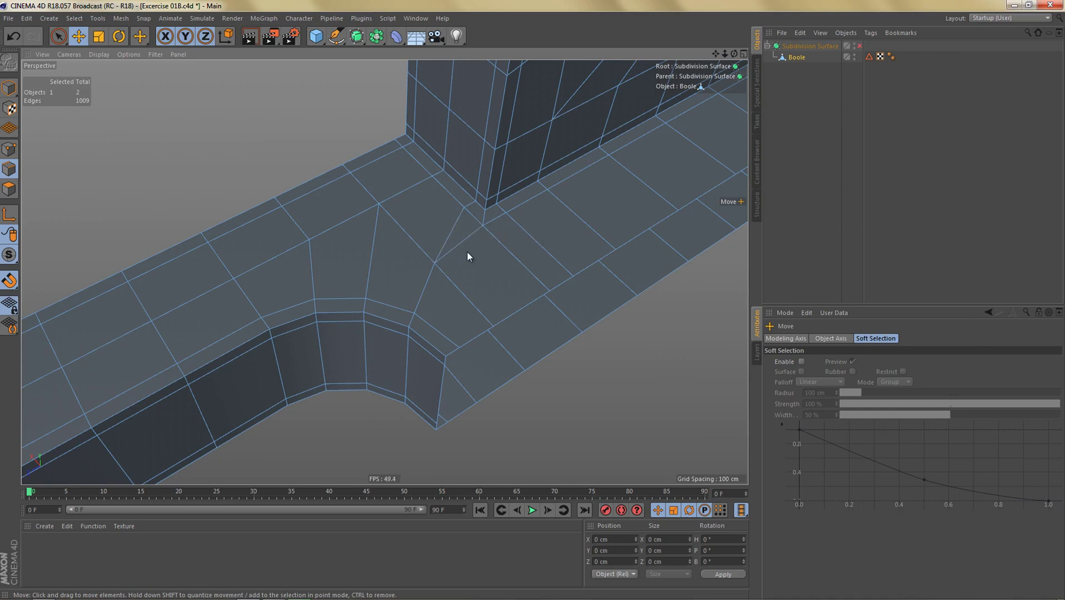
{"action": "scroll", "coordinate": [466, 252], "scroll_direction": "down", "scroll_amount": 2}
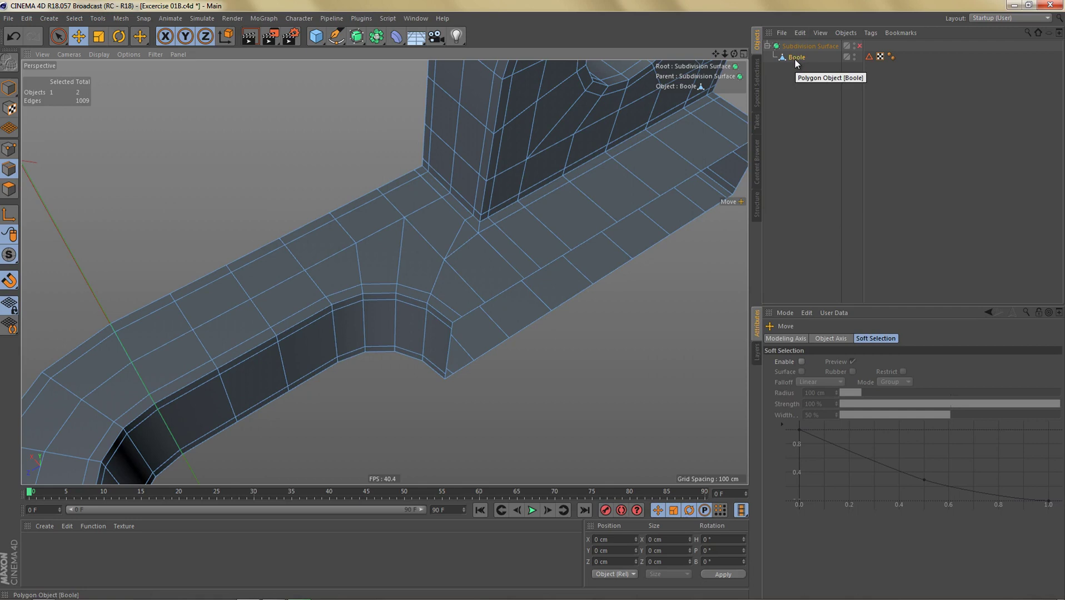
Step: Duplicate the Boole object outside the Subdivision Surface, hide the copy and reselect the original
{"action": "mouse_move", "coordinate": [796, 59]}
{"action": "left_mouse_down", "text": "ctrl"}
{"action": "mouse_move", "coordinate": [794, 74]}
{"action": "mouse_move", "coordinate": [801, 42]}
{"action": "left_mouse_up", "text": "ctrl"}
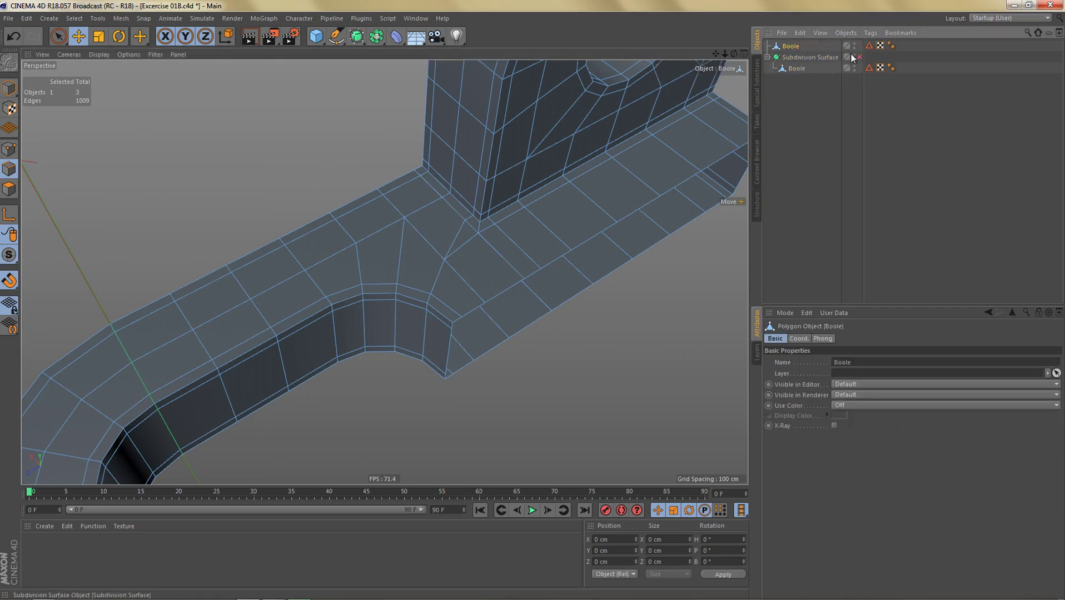
{"action": "double_click", "coordinate": [854, 46], "text": "alt"}
{"action": "left_click", "coordinate": [796, 67]}
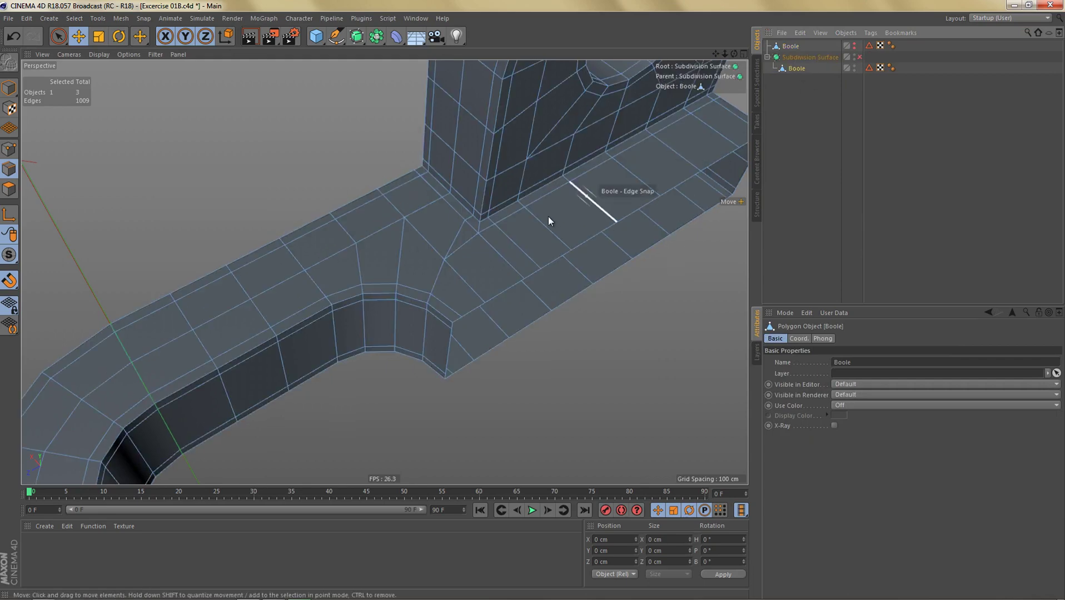
Step: Connect the point at the upright's corner to the grid point near the base's outer border with a new edge
{"action": "scroll", "coordinate": [542, 215], "scroll_direction": "up", "scroll_amount": 2}
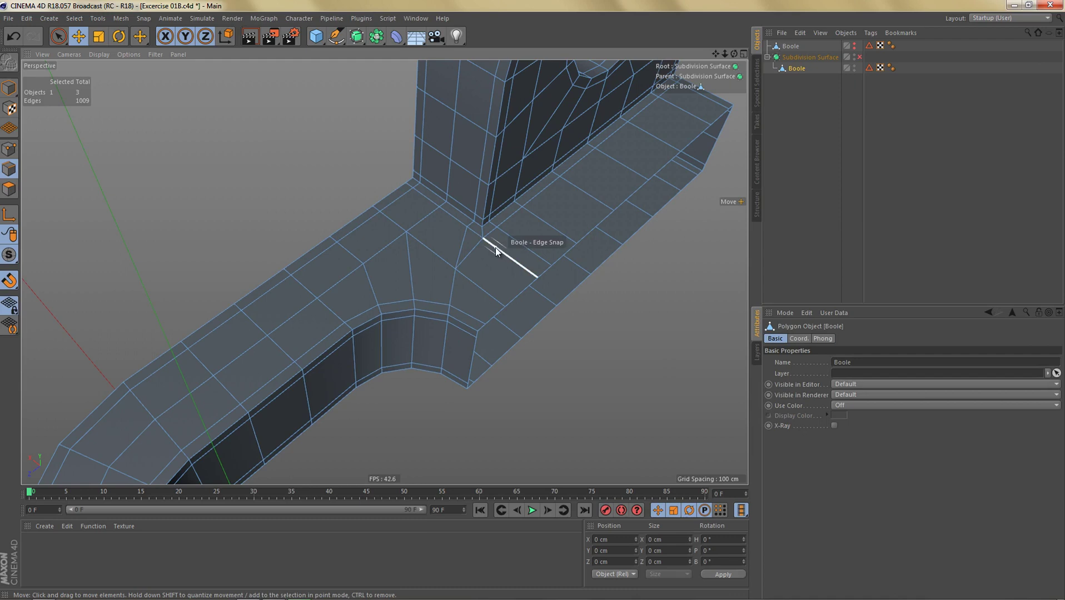
{"action": "key", "text": "space"}
{"action": "scroll", "coordinate": [495, 253], "scroll_direction": "up", "scroll_amount": 2}
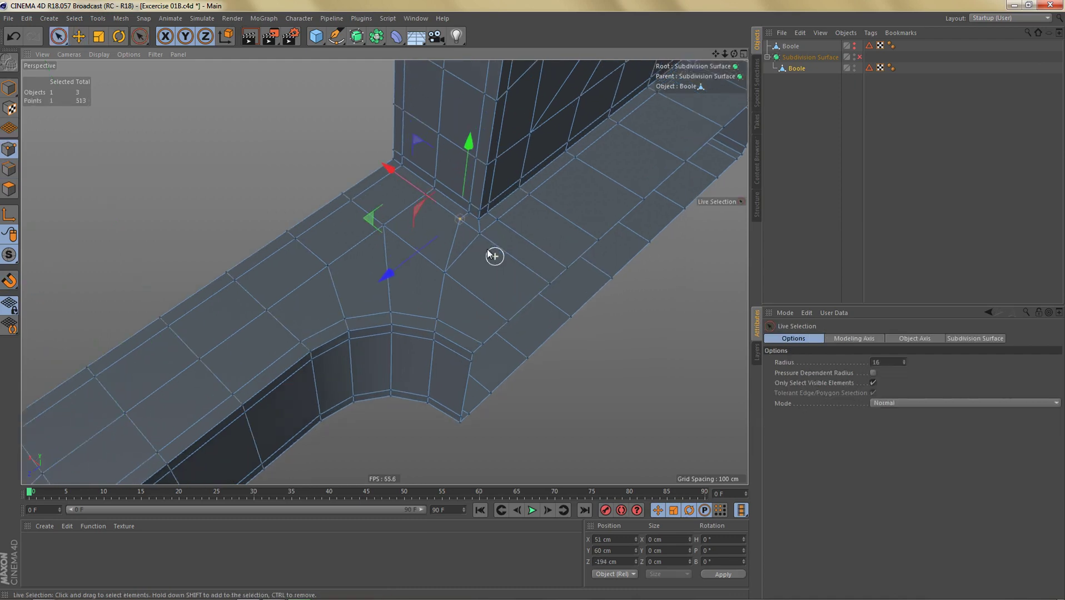
{"action": "left_click", "coordinate": [482, 236]}
{"action": "left_click", "coordinate": [508, 319], "text": "shift"}
Step: Delete the two older edges running from the corner point, one on each side of the new edge
{"action": "key", "text": "Return"}
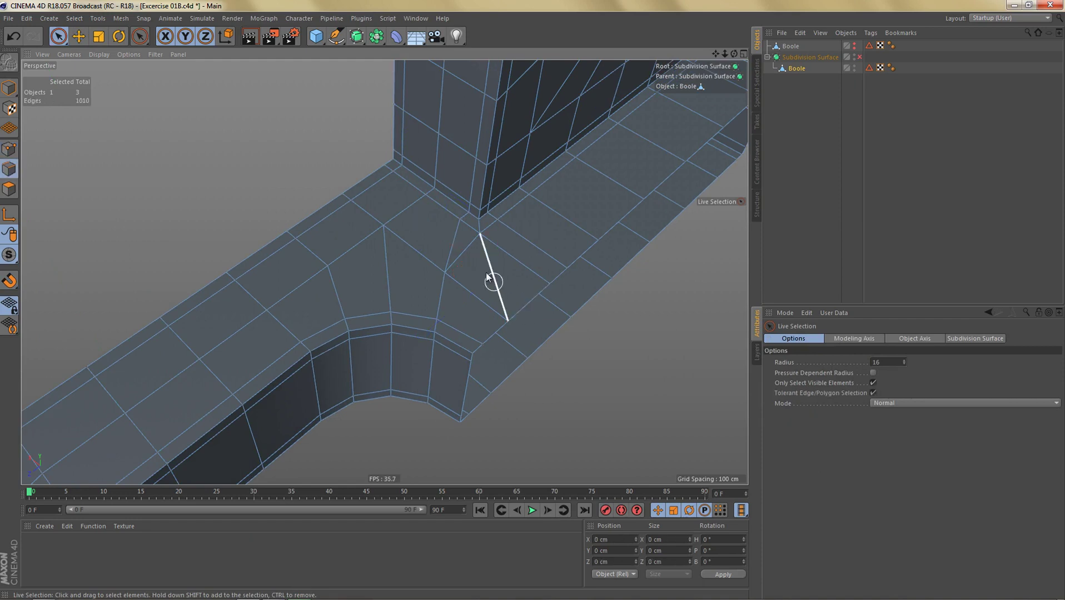
{"action": "left_click", "coordinate": [465, 253]}
{"action": "left_click", "coordinate": [514, 263], "text": "shift"}
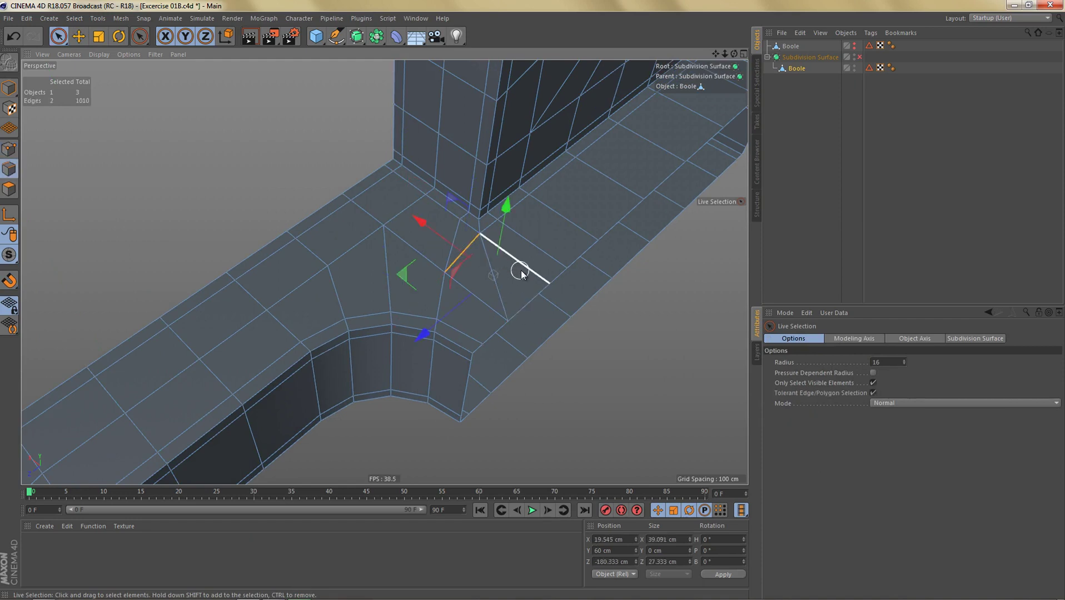
{"action": "key", "text": "ctrl+BackSpace"}
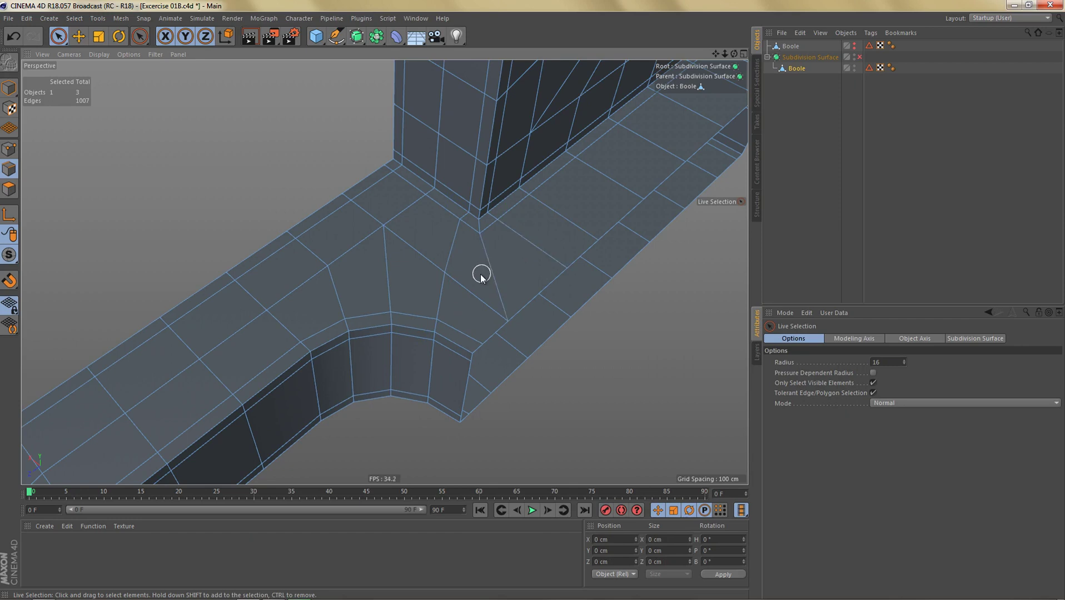
Step: Turn on the Subdivision Surface and render the view to check the reworked corner between upright and base
{"action": "left_click_drag", "start_coordinate": [480, 274], "coordinate": [589, 269], "text": "alt"}
{"action": "key", "text": "ctrl+r"}
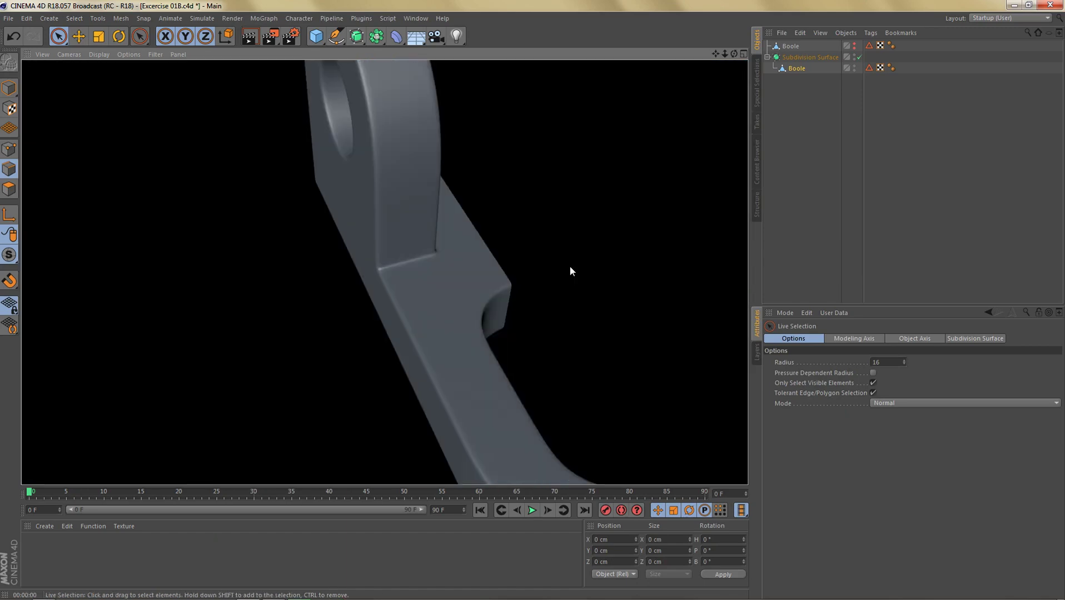